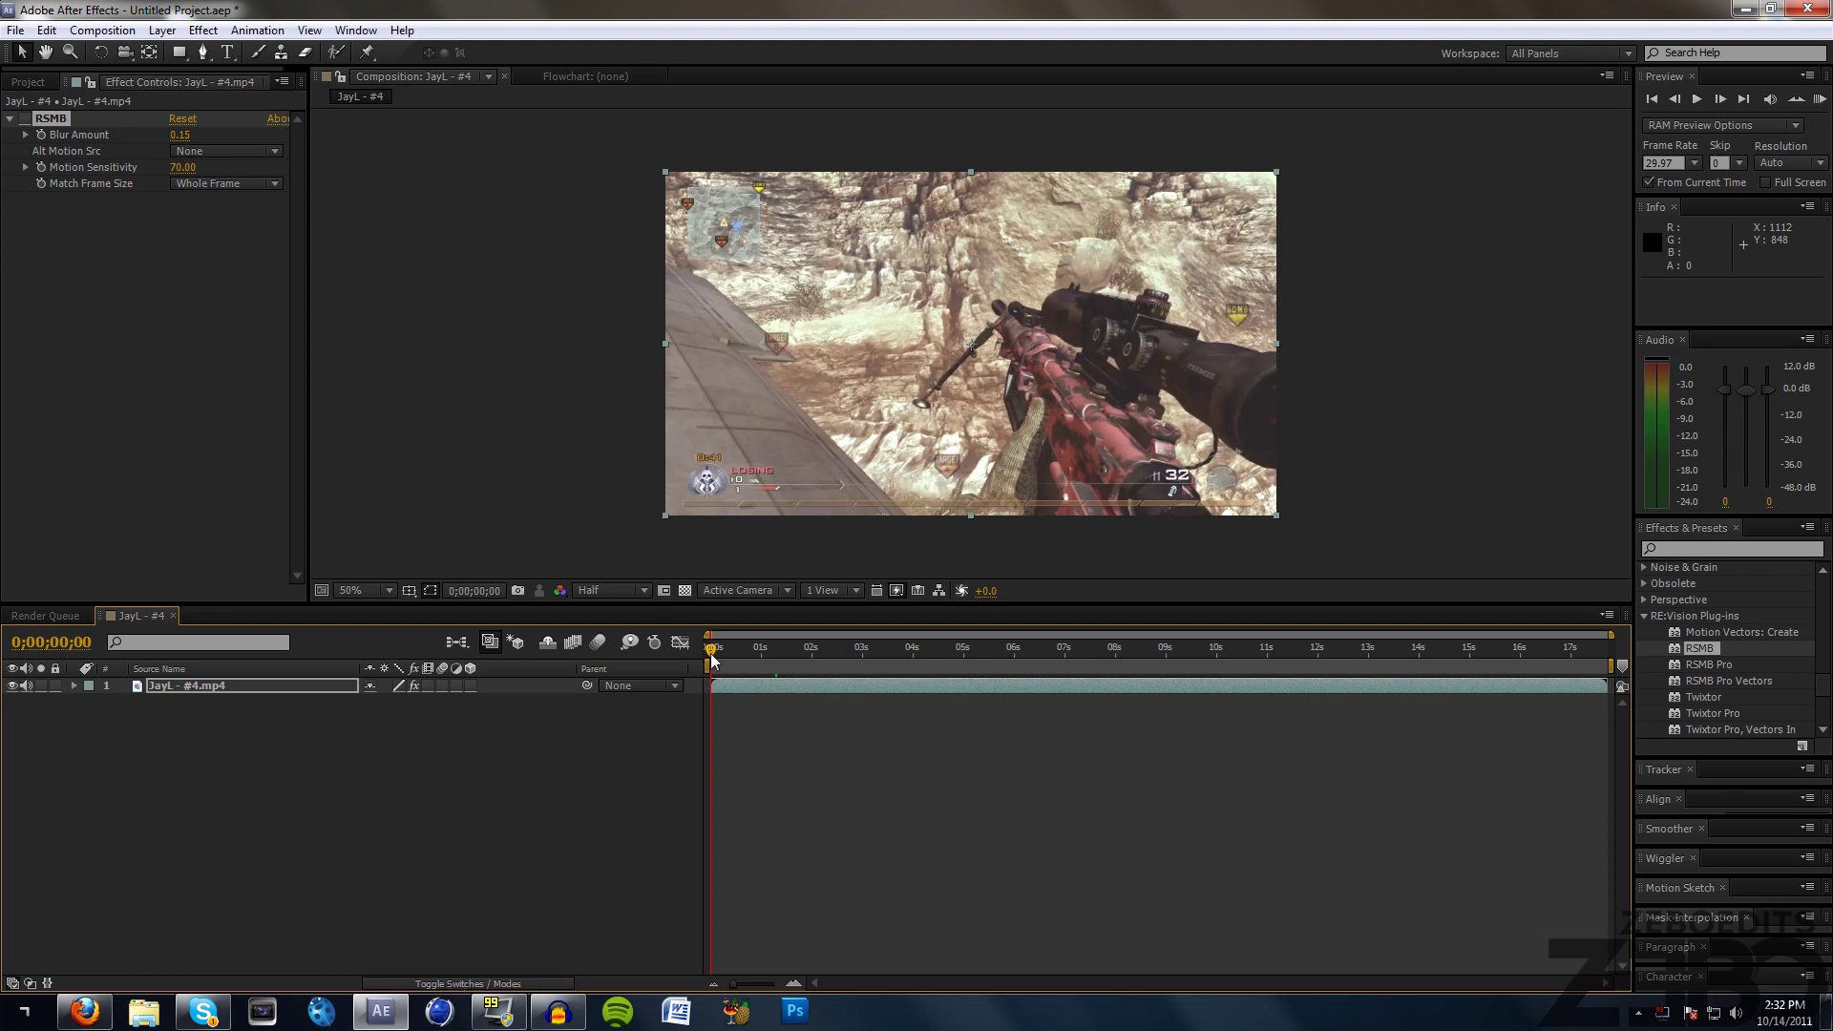
Step: Scrub through the opening frames of the sniper clip to preview the RSMB blur
drag(711, 652, 769, 646)
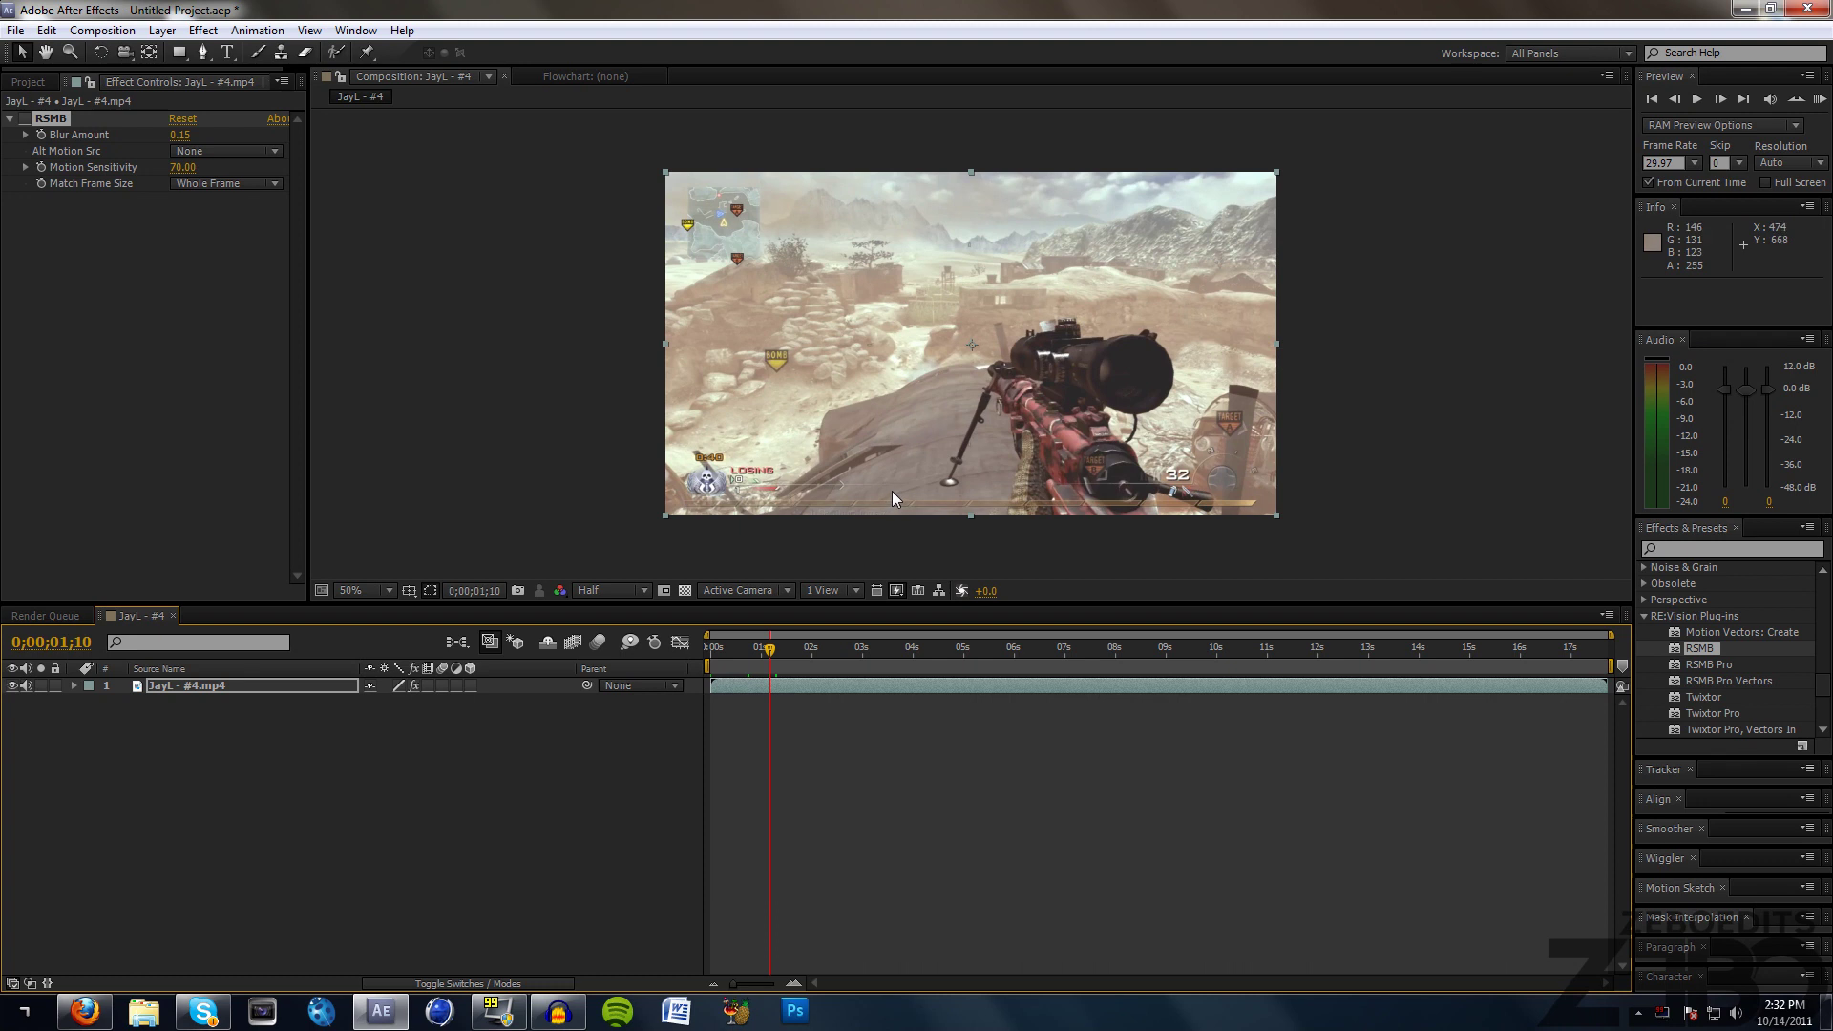
scroll(891, 491, up, 2)
scroll(891, 491, down, 4)
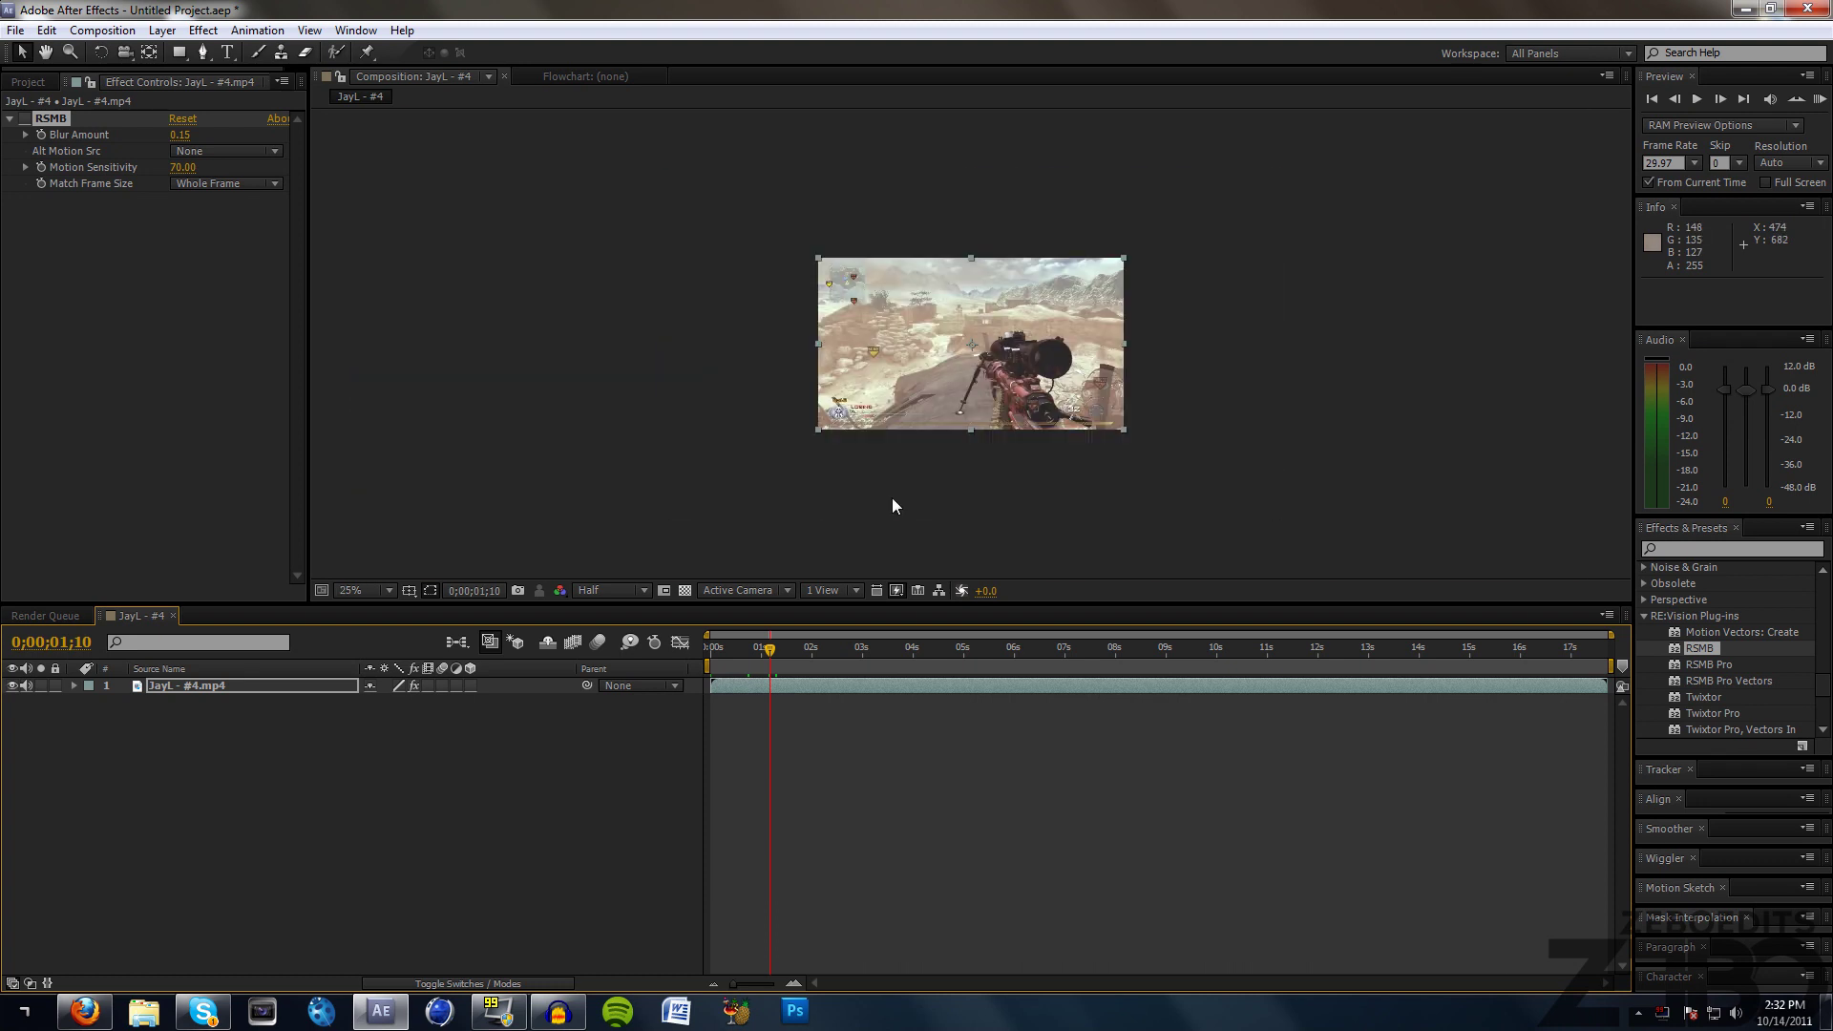
scroll(891, 496, up, 1)
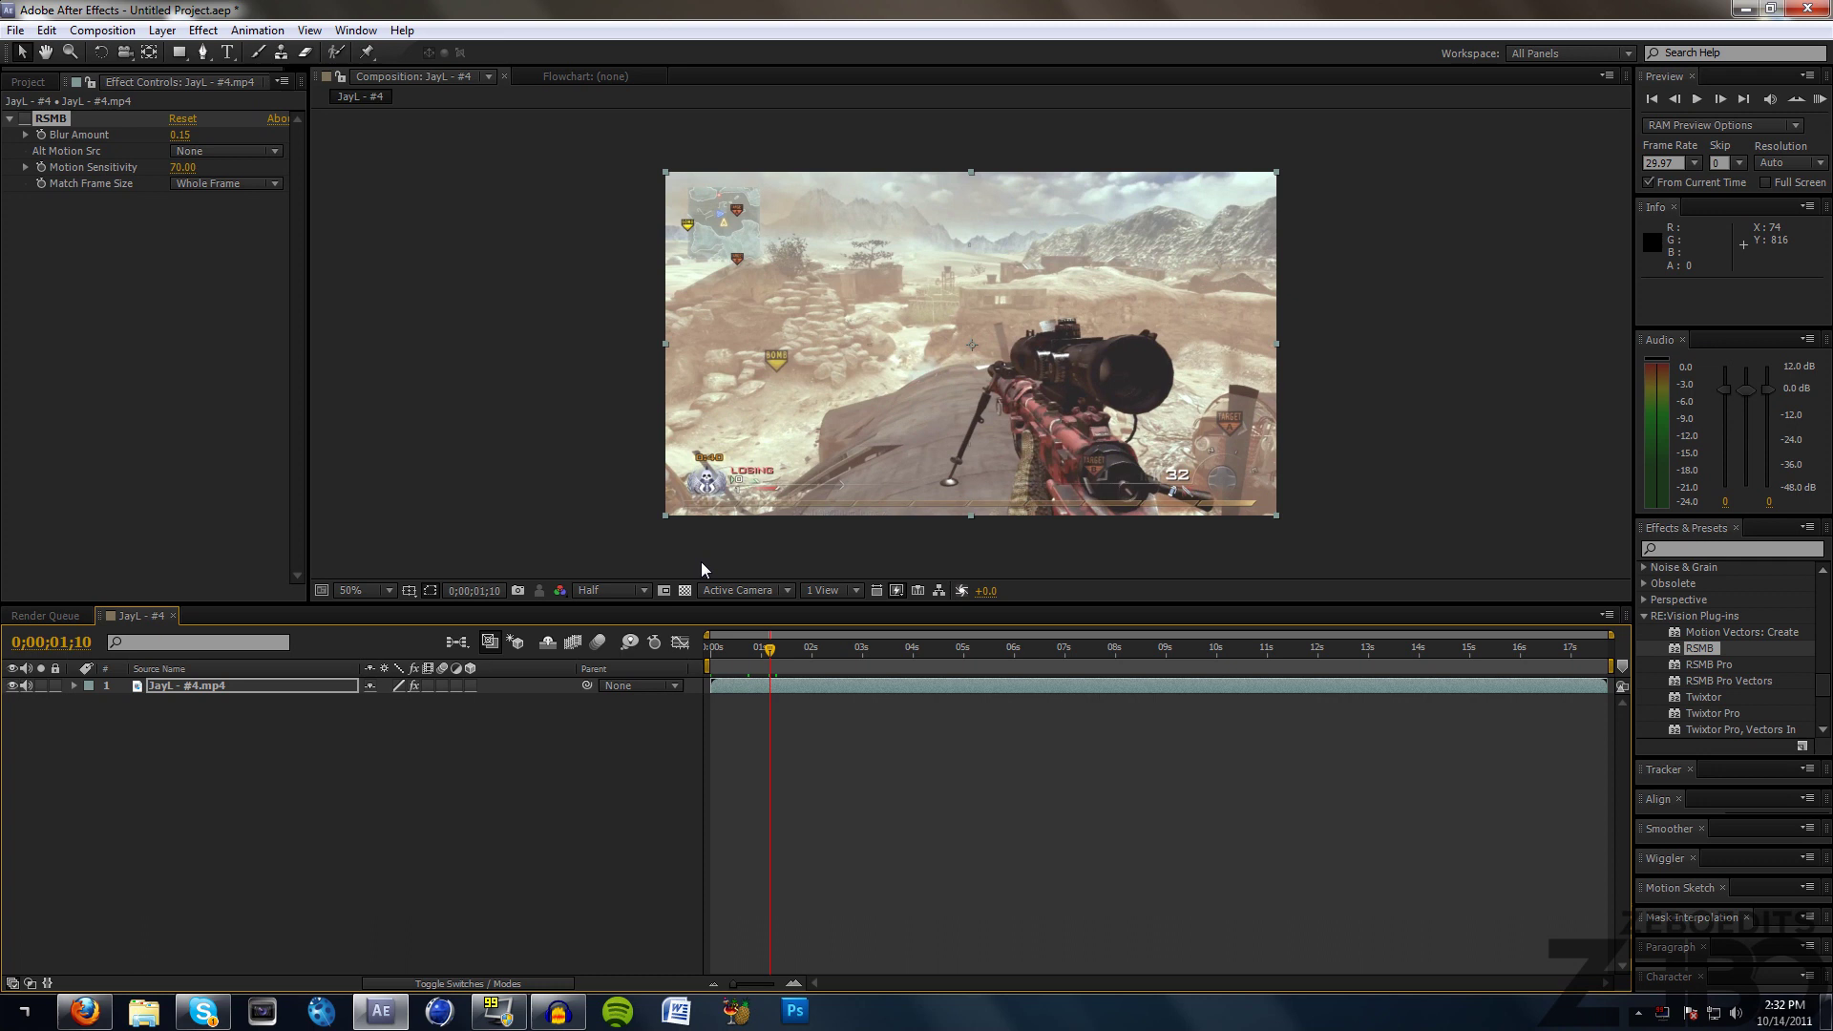
scroll(701, 561, down, 1)
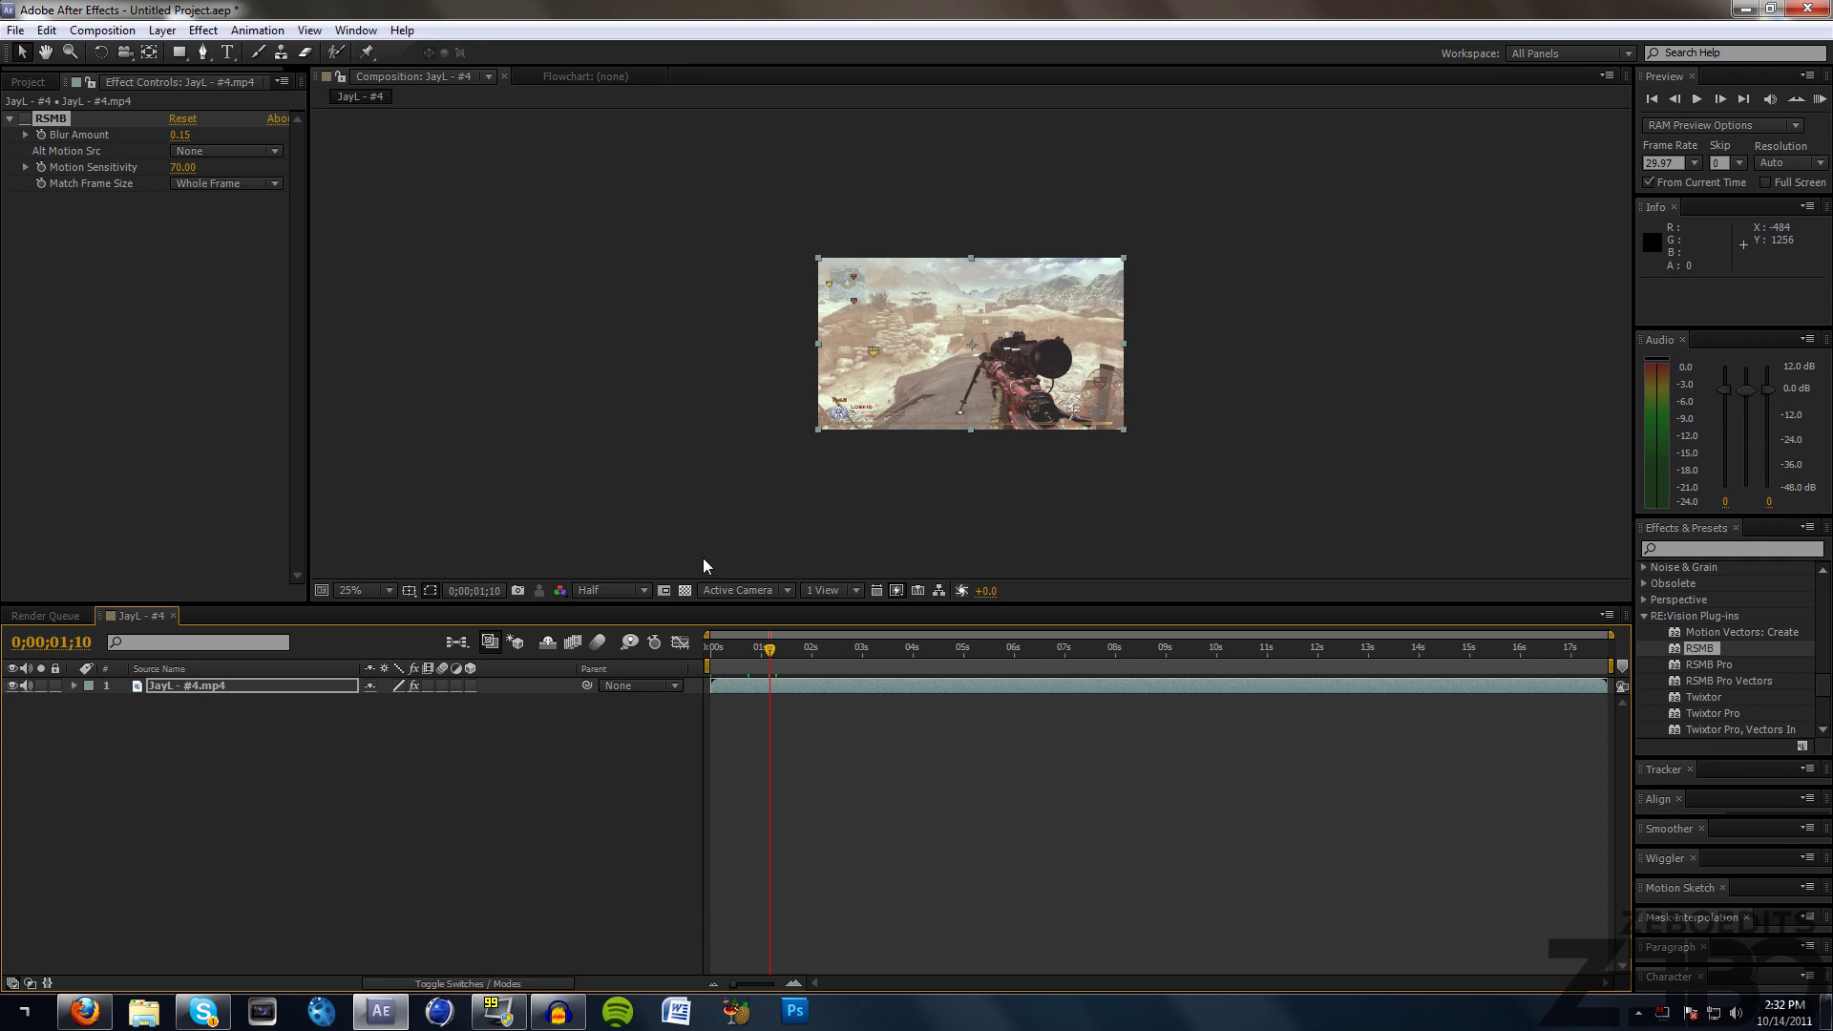
scroll(702, 557, up, 1)
scroll(836, 495, down, 1)
scroll(963, 438, up, 1)
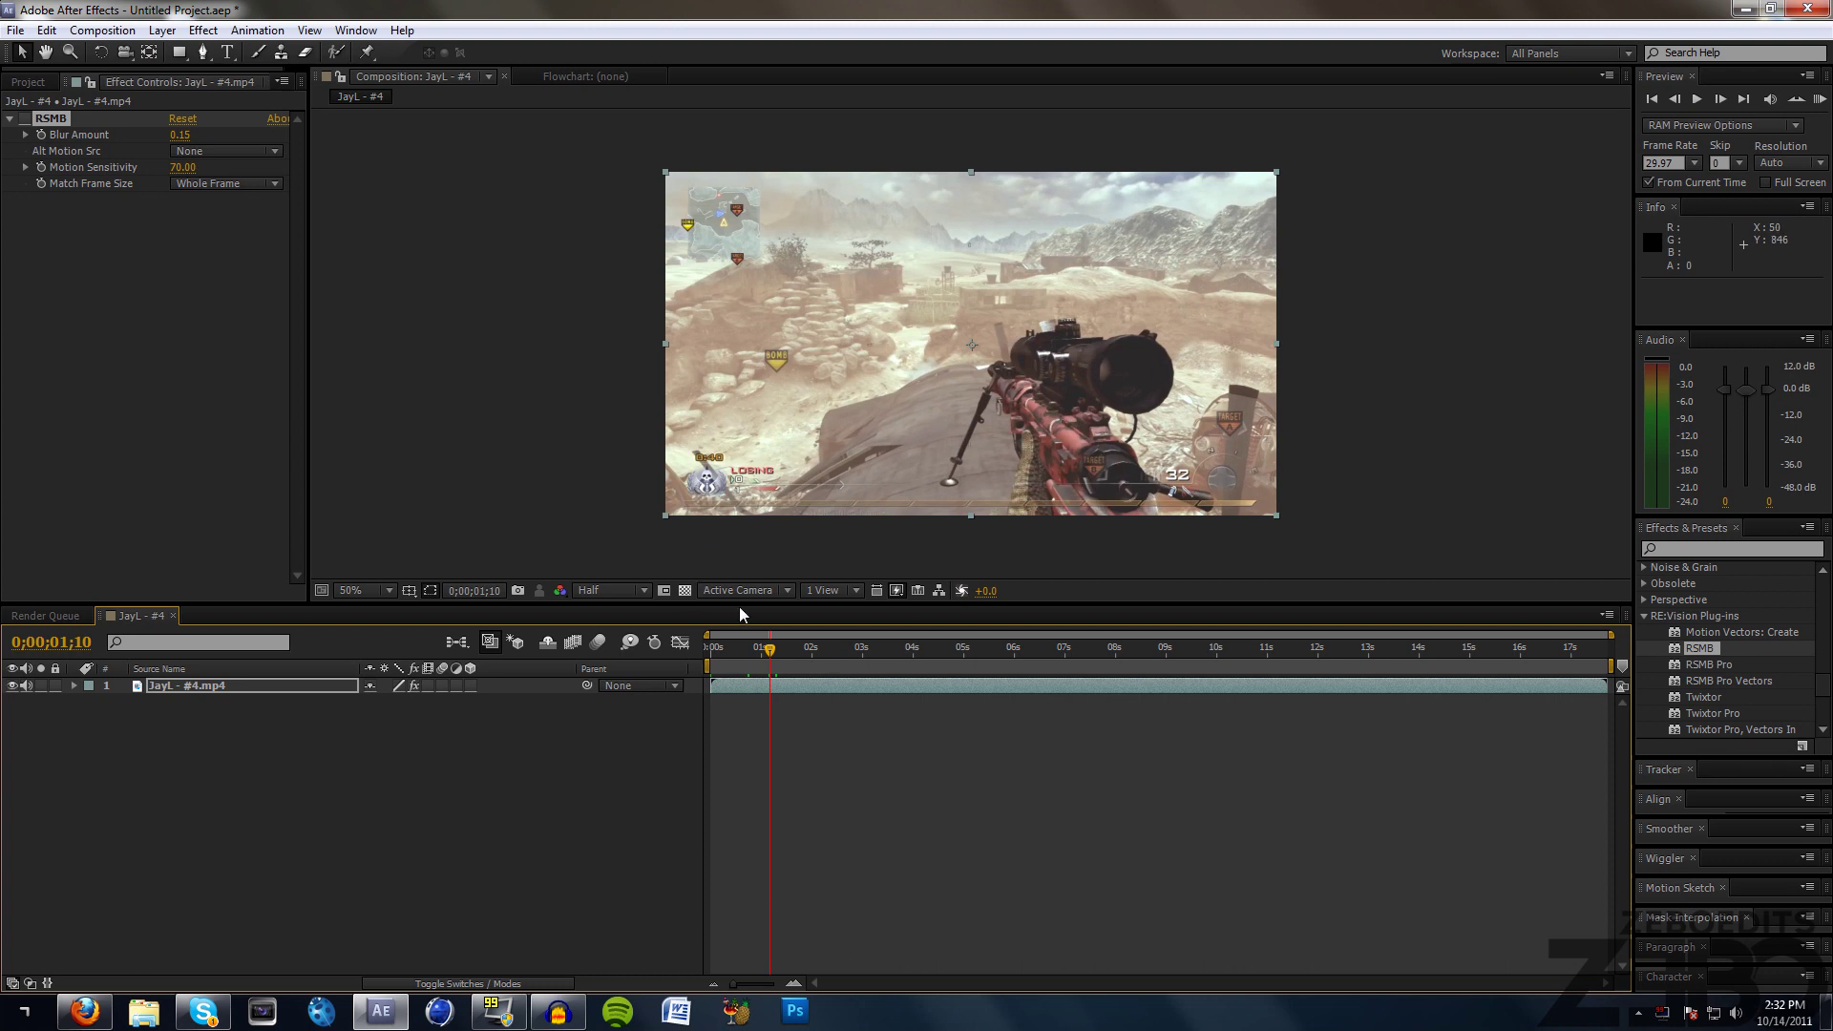
mouse_move(769, 650)
mouse_down()
mouse_move(804, 649)
mouse_move(774, 651)
mouse_up()
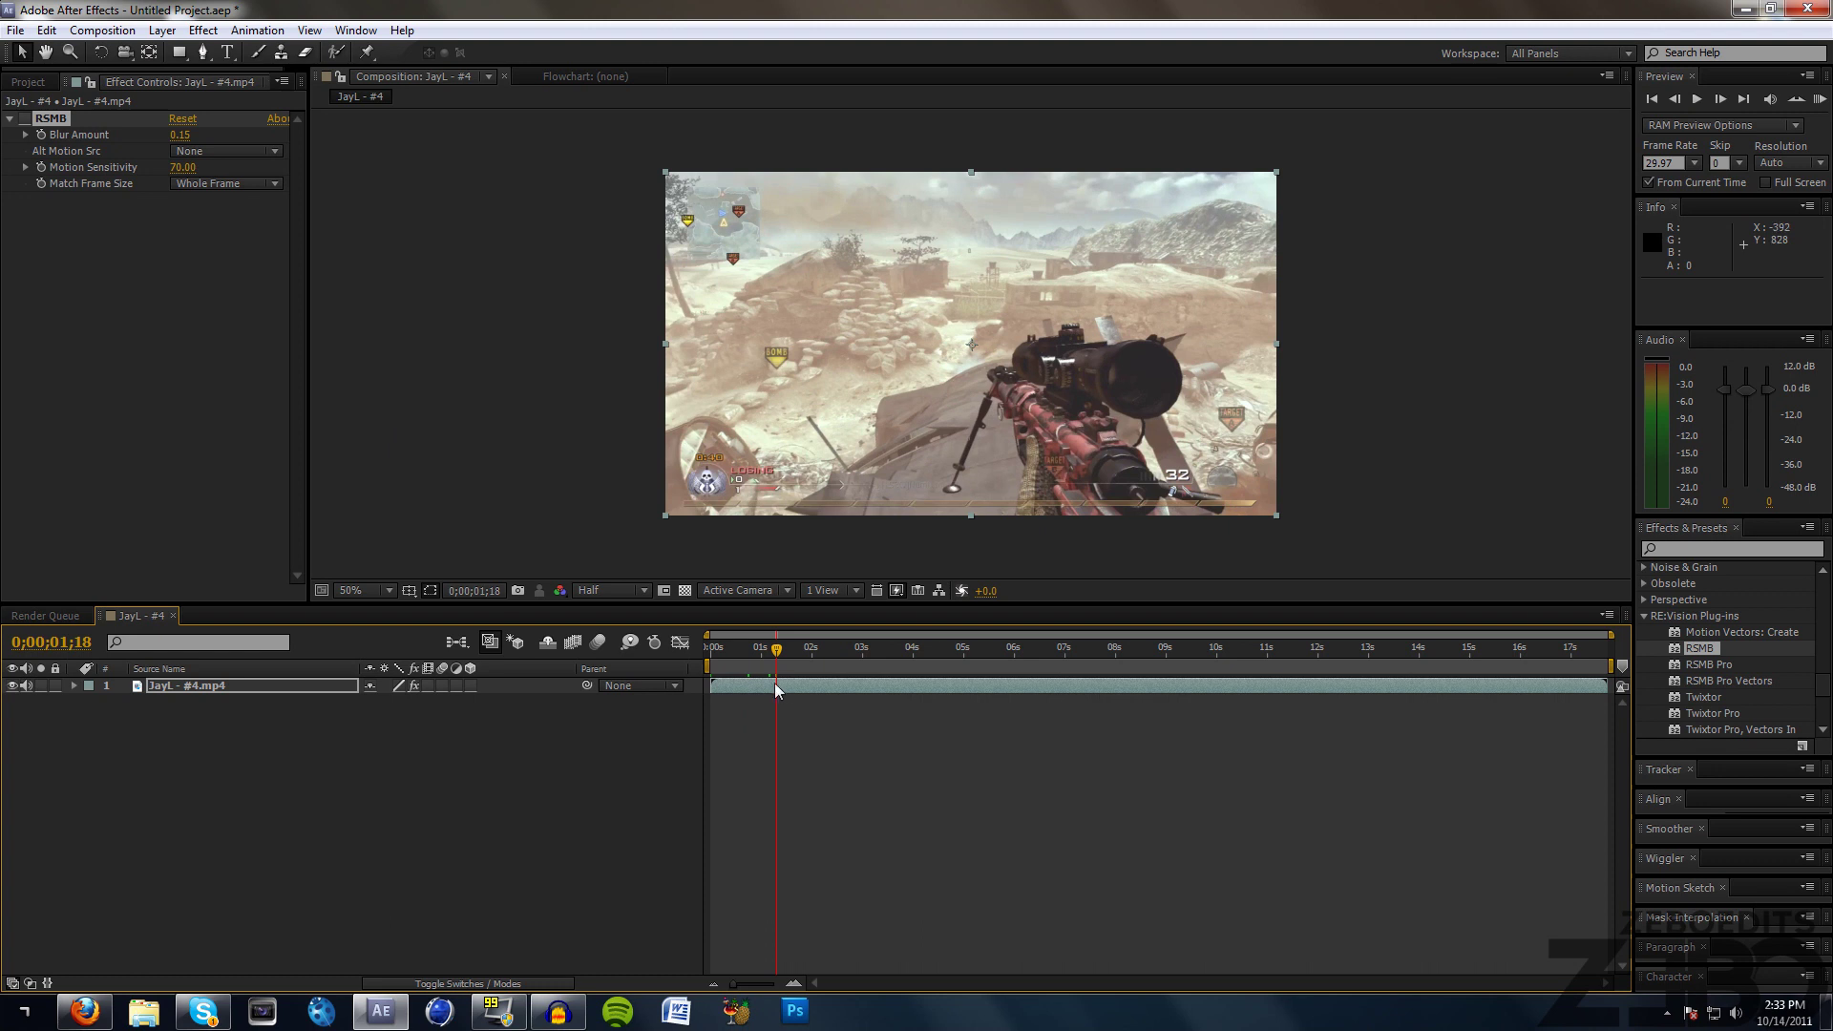
mouse_move(779, 651)
mouse_down()
mouse_move(869, 653)
mouse_move(771, 649)
mouse_up()
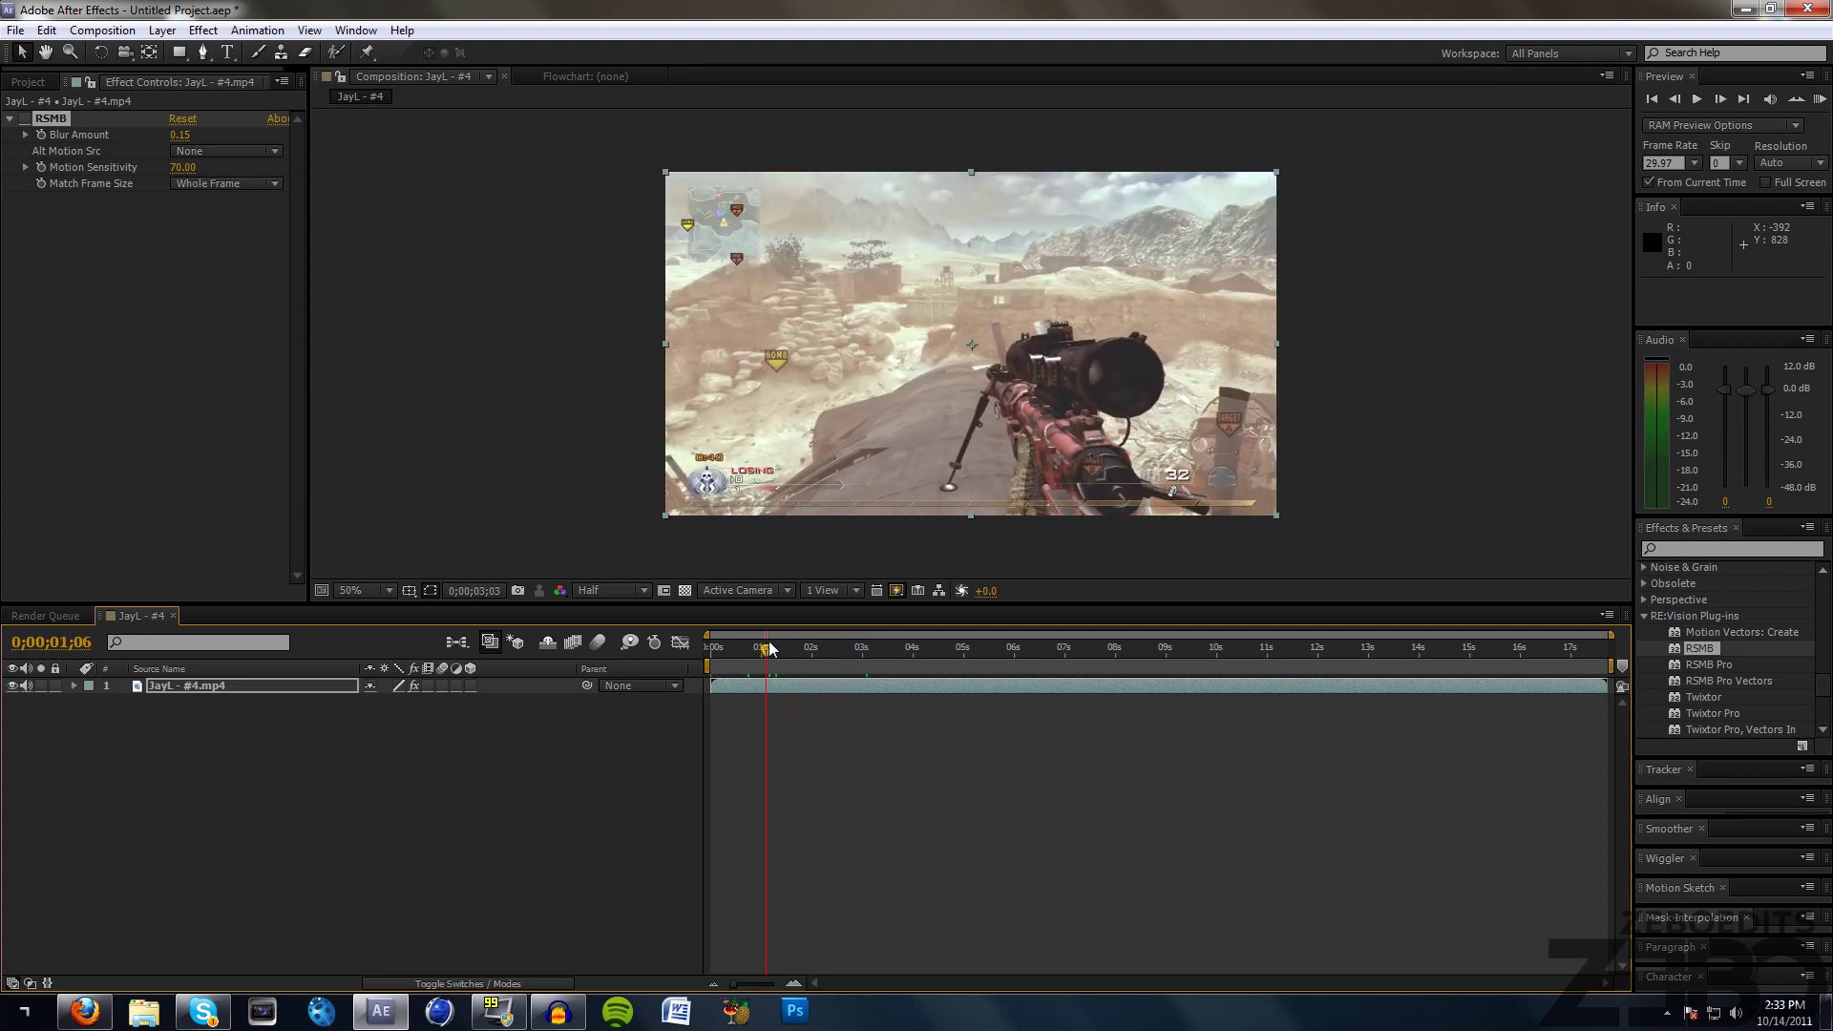
Step: Turn RSMB off and scrub past two seconds to compare frames without blur
click(204, 380)
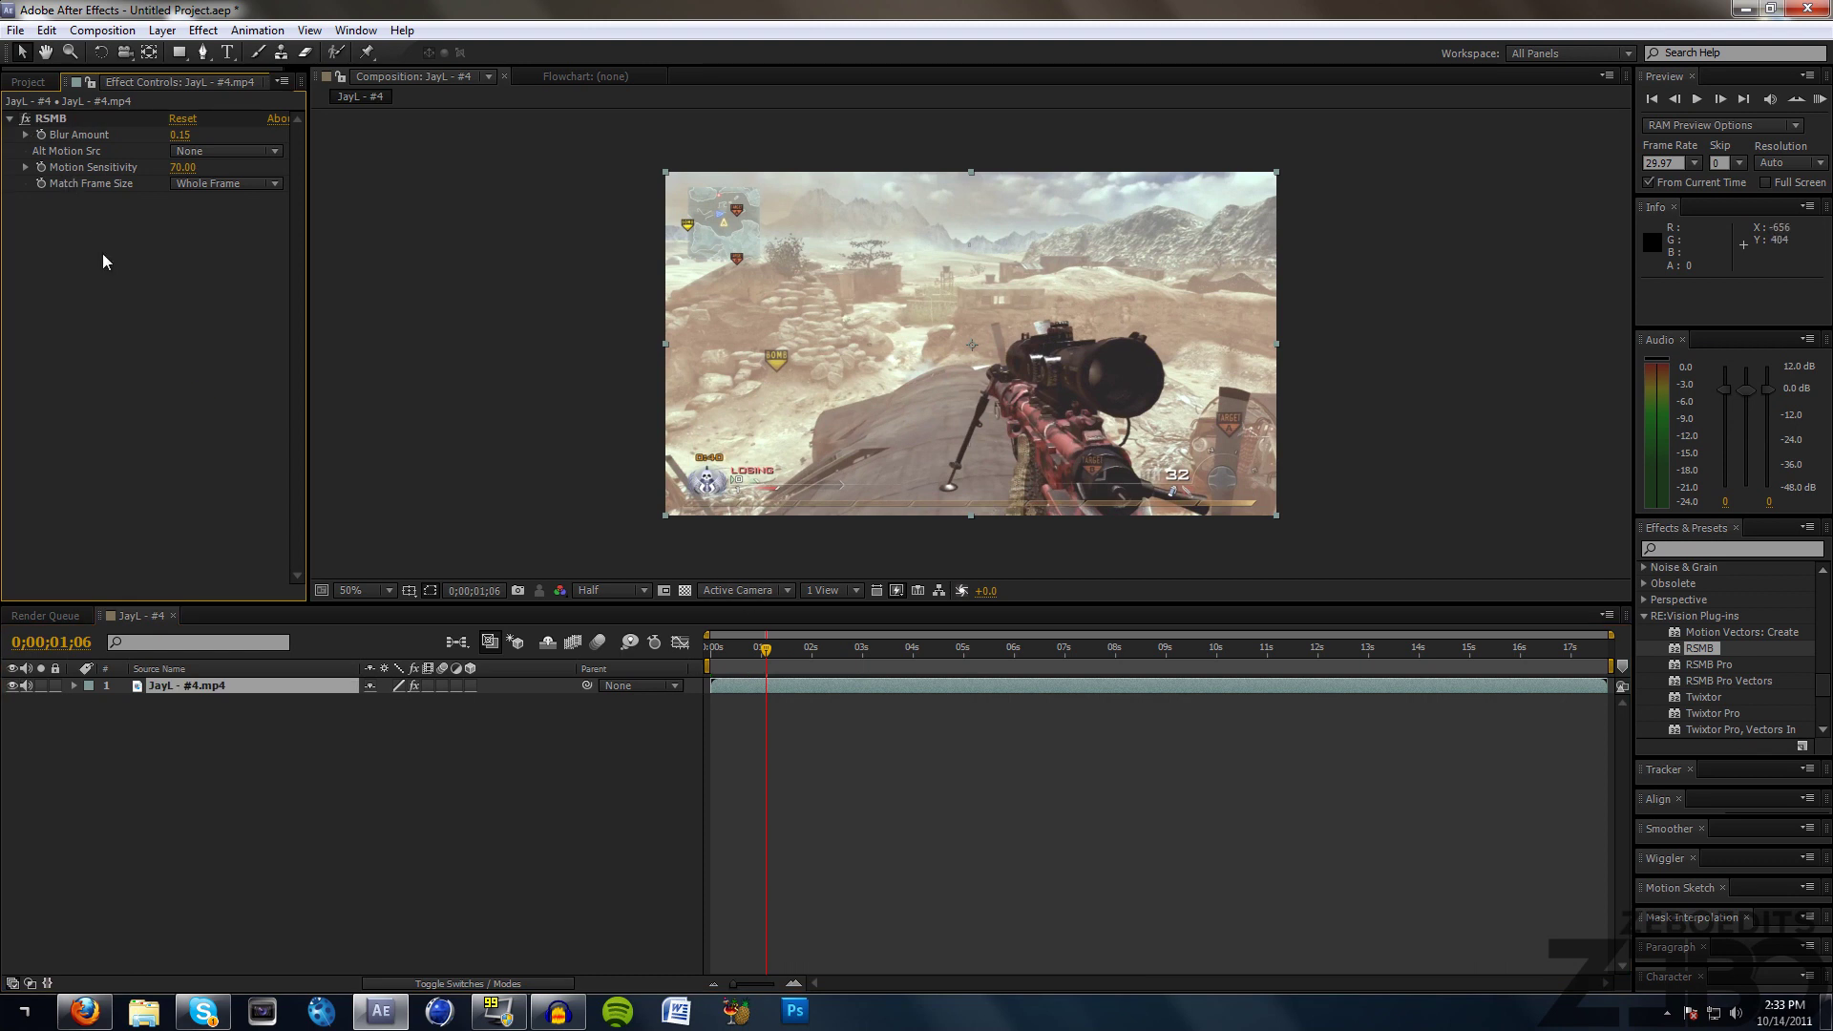
drag(764, 657, 812, 650)
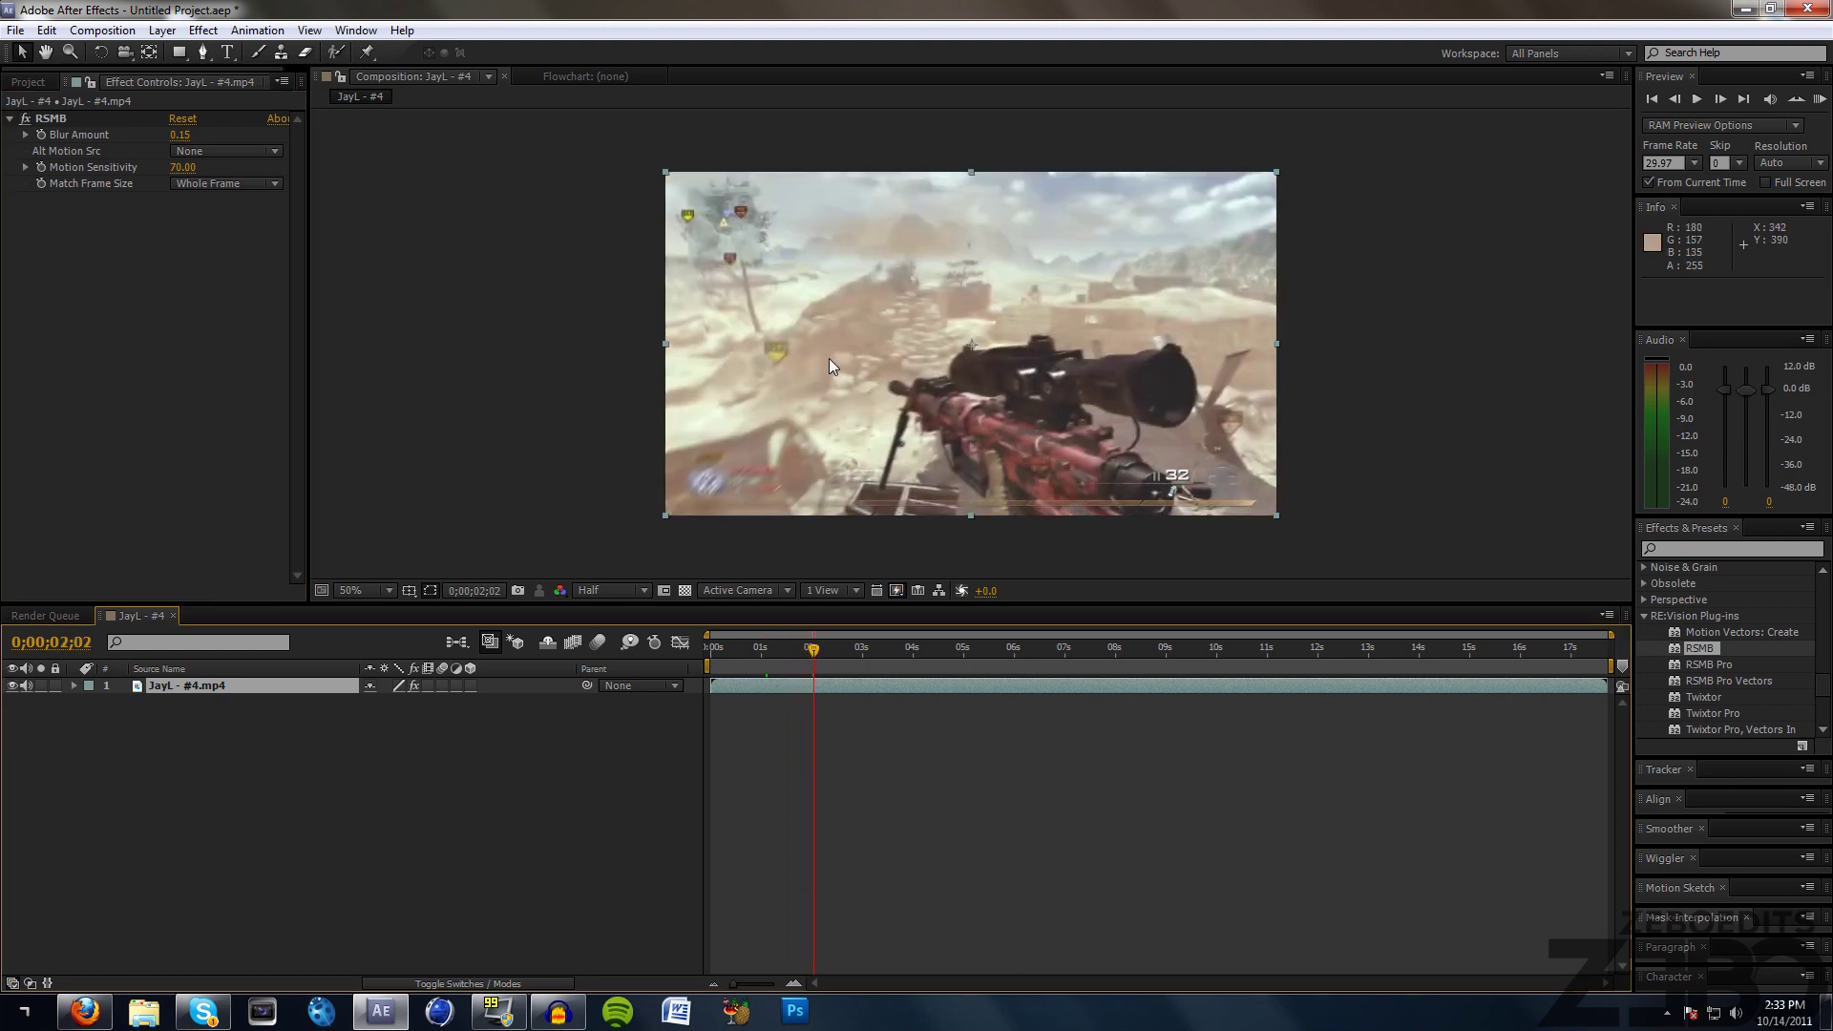
click(27, 123)
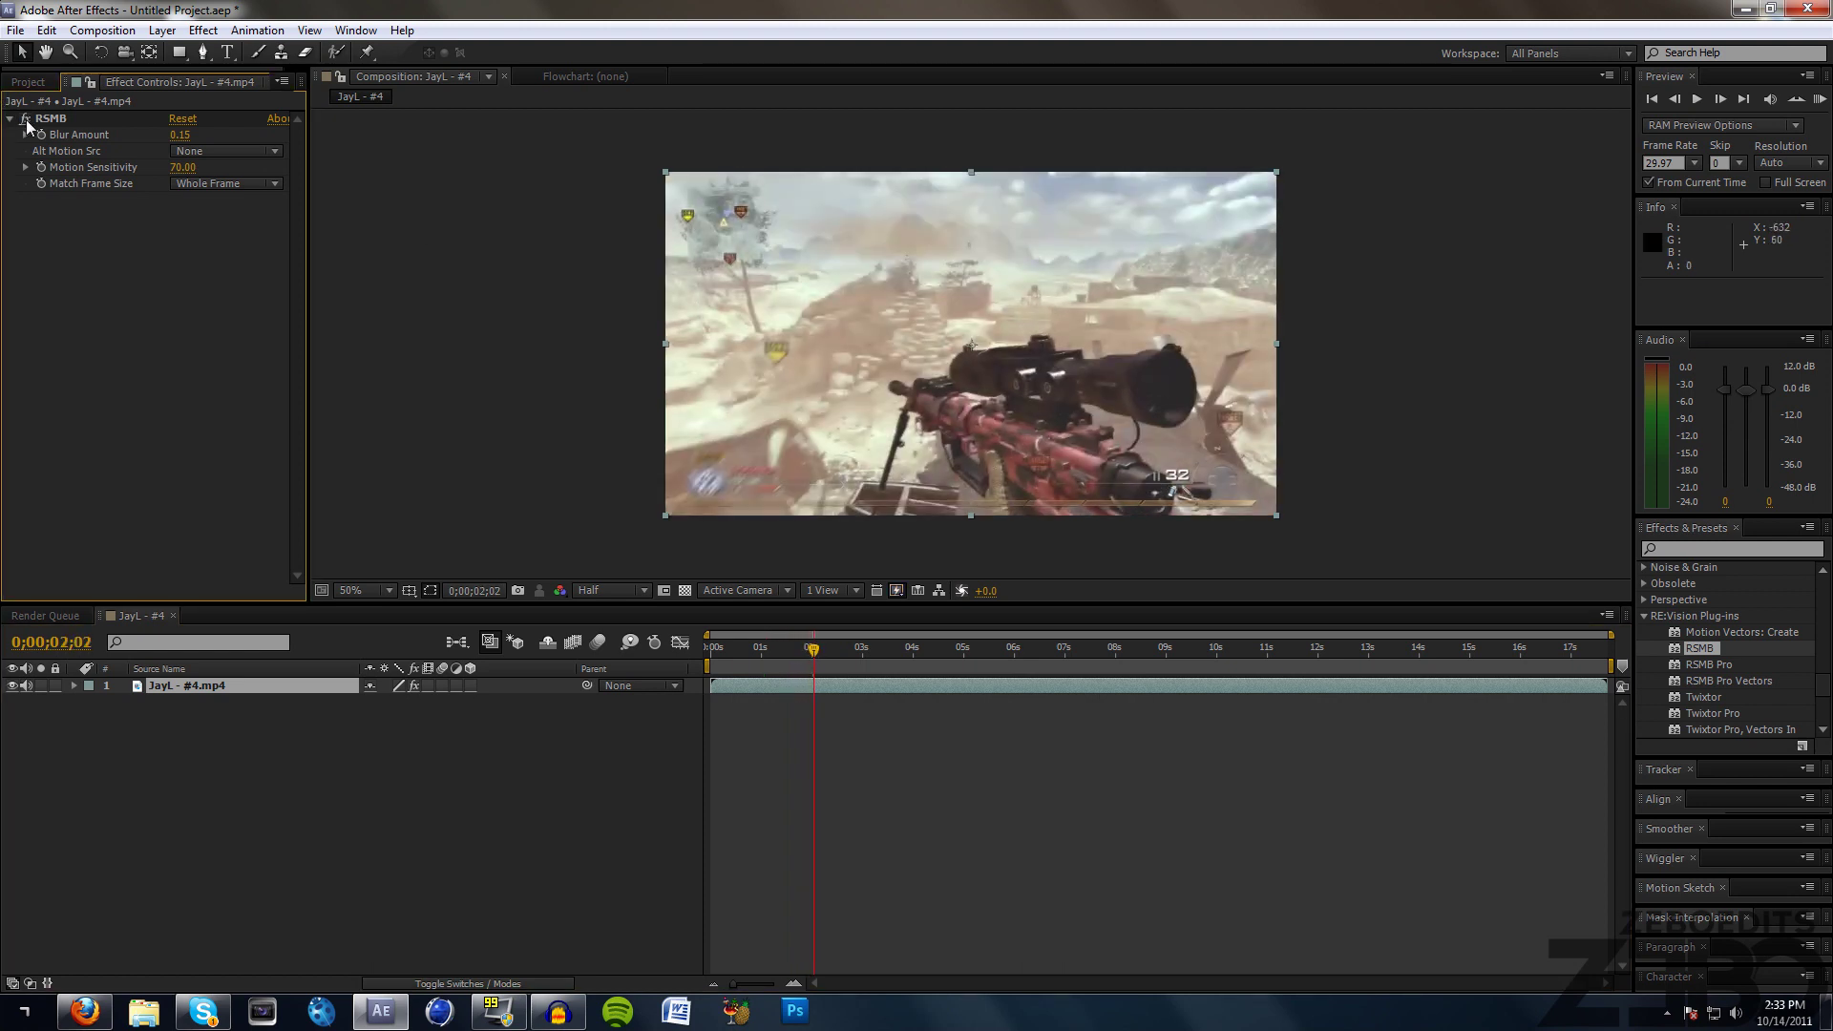
drag(812, 652, 848, 650)
Step: Delete the RSMB effect and reselect the JayL - #4.mp4 layer
click(52, 116)
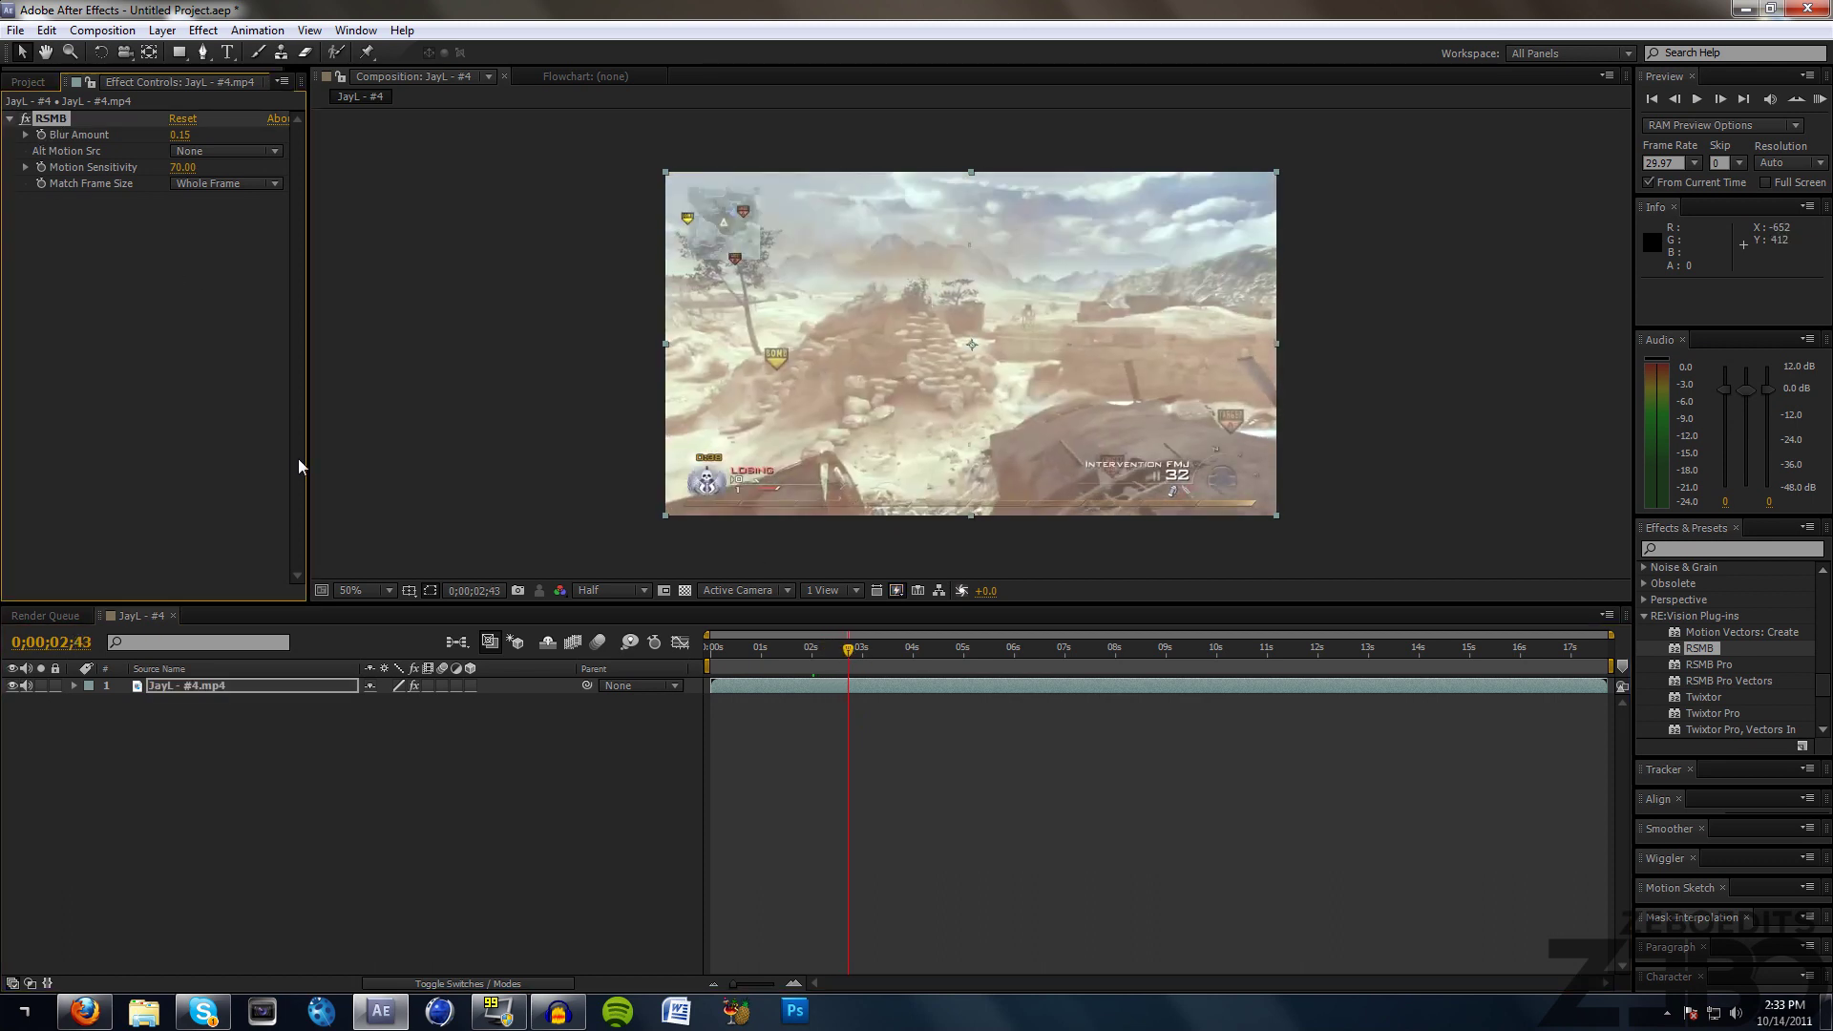
key(Delete)
click(215, 729)
click(190, 685)
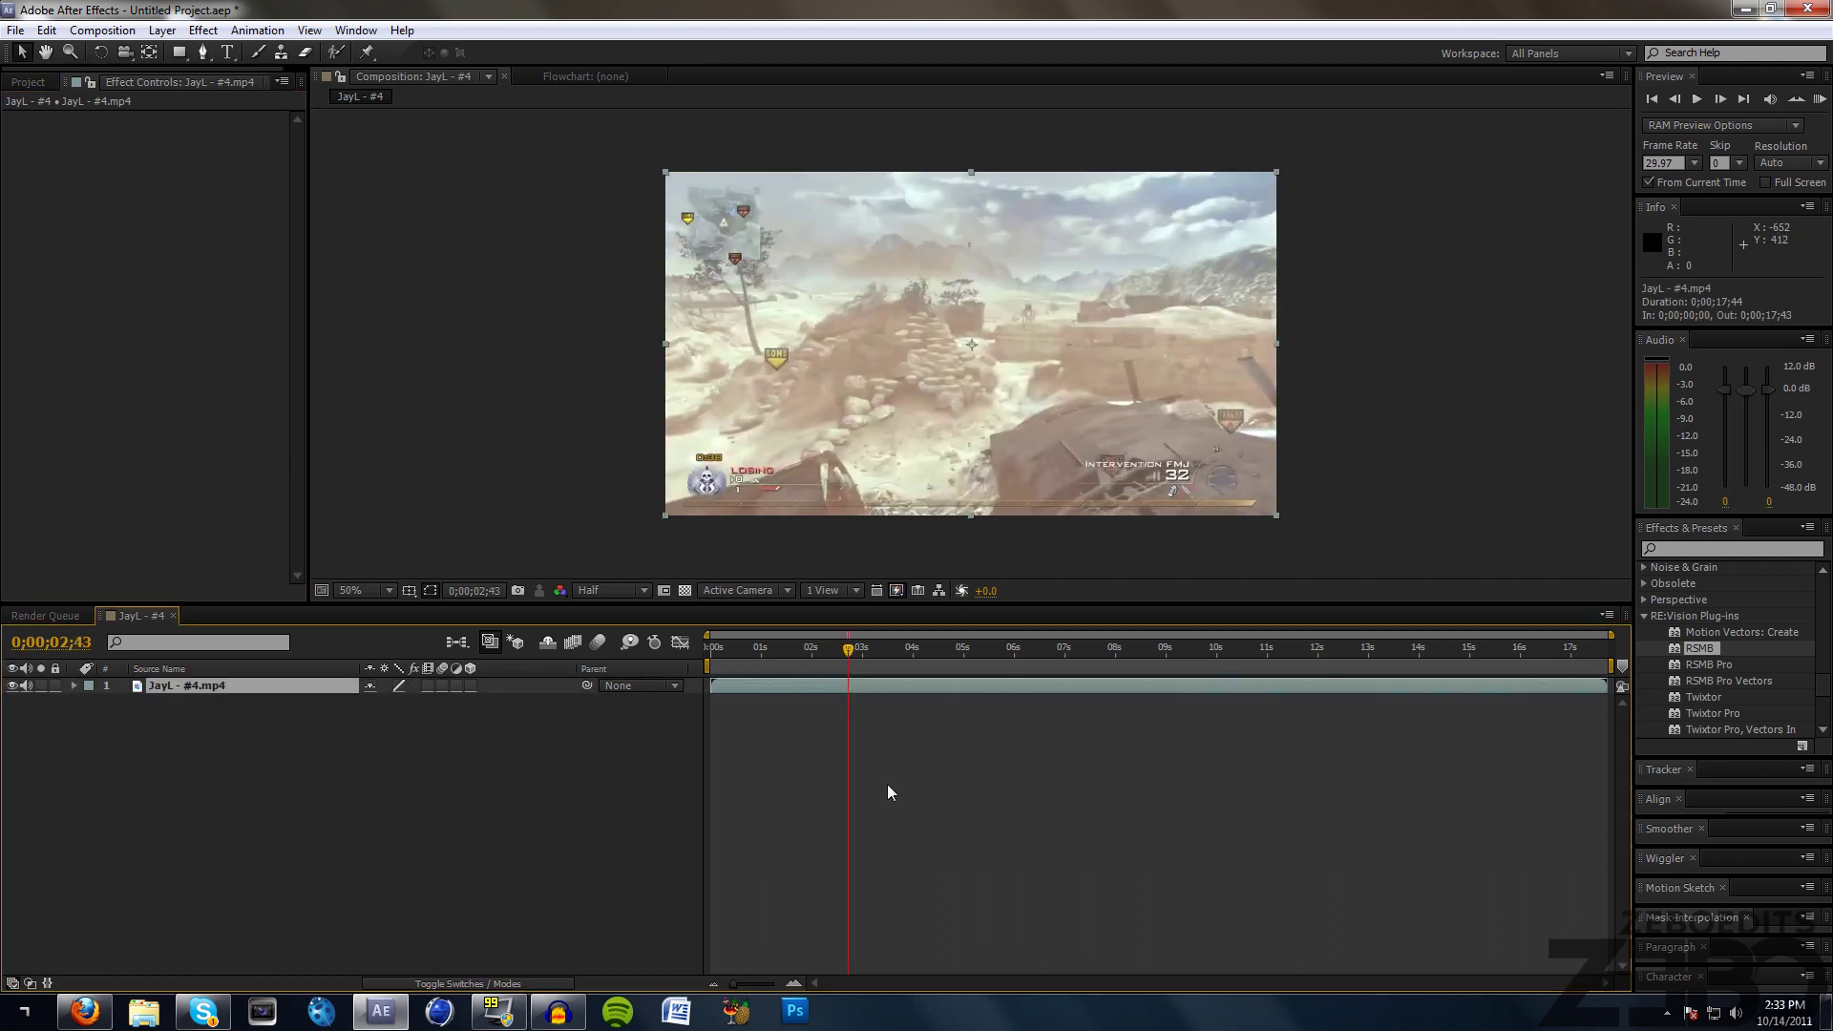
Step: Apply RSMB from Effect > RE:Vision Plug-ins to the JayL - #4.mp4 layer
click(201, 33)
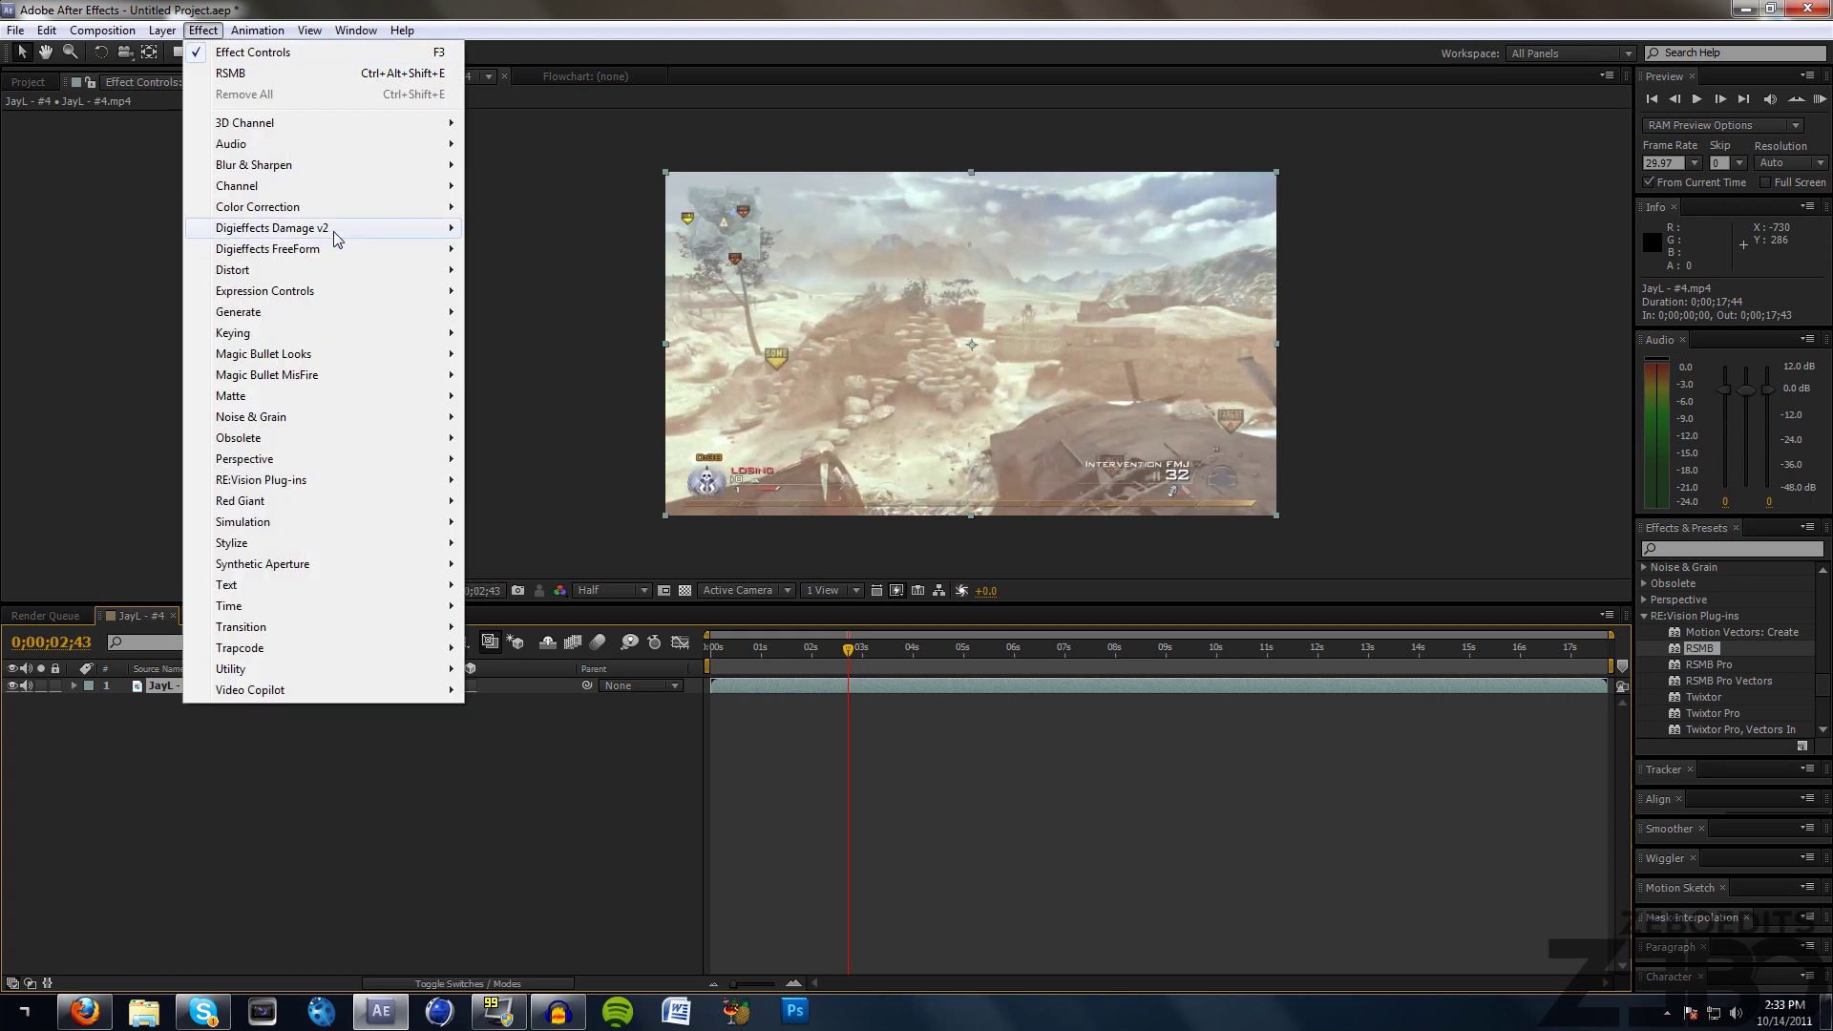
mouse_move(336, 238)
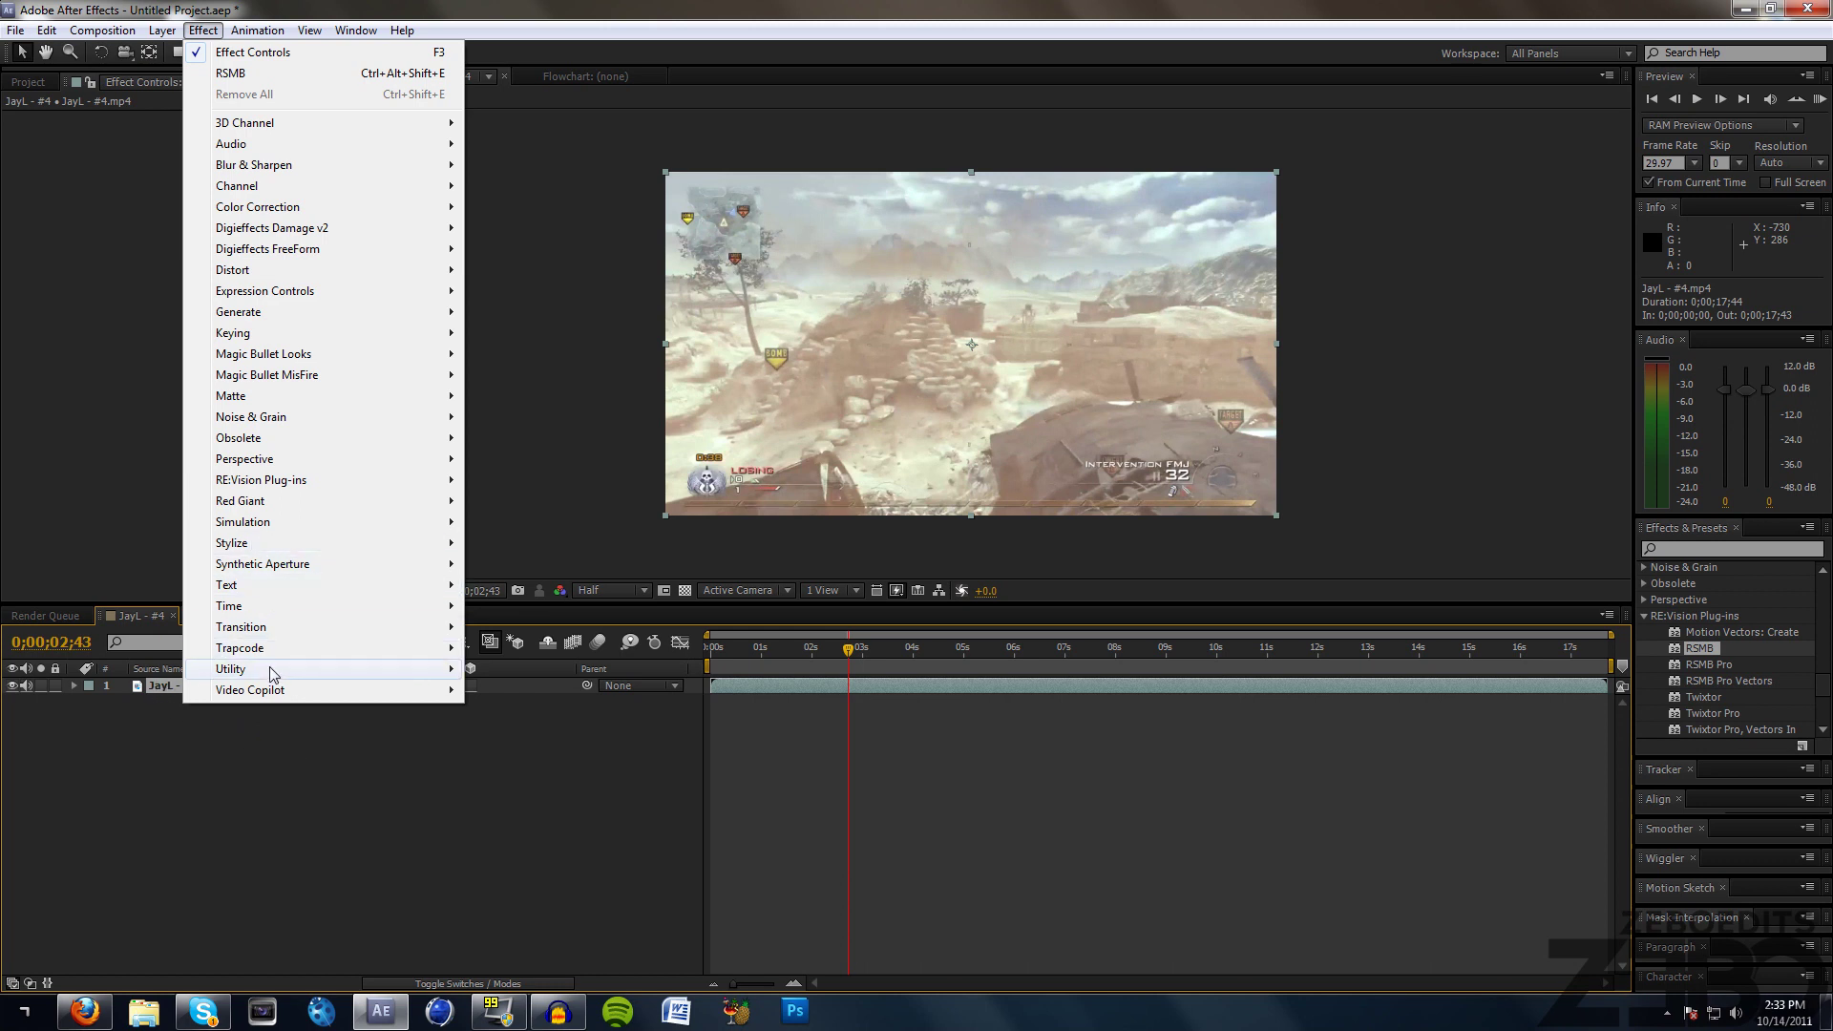
mouse_move(273, 698)
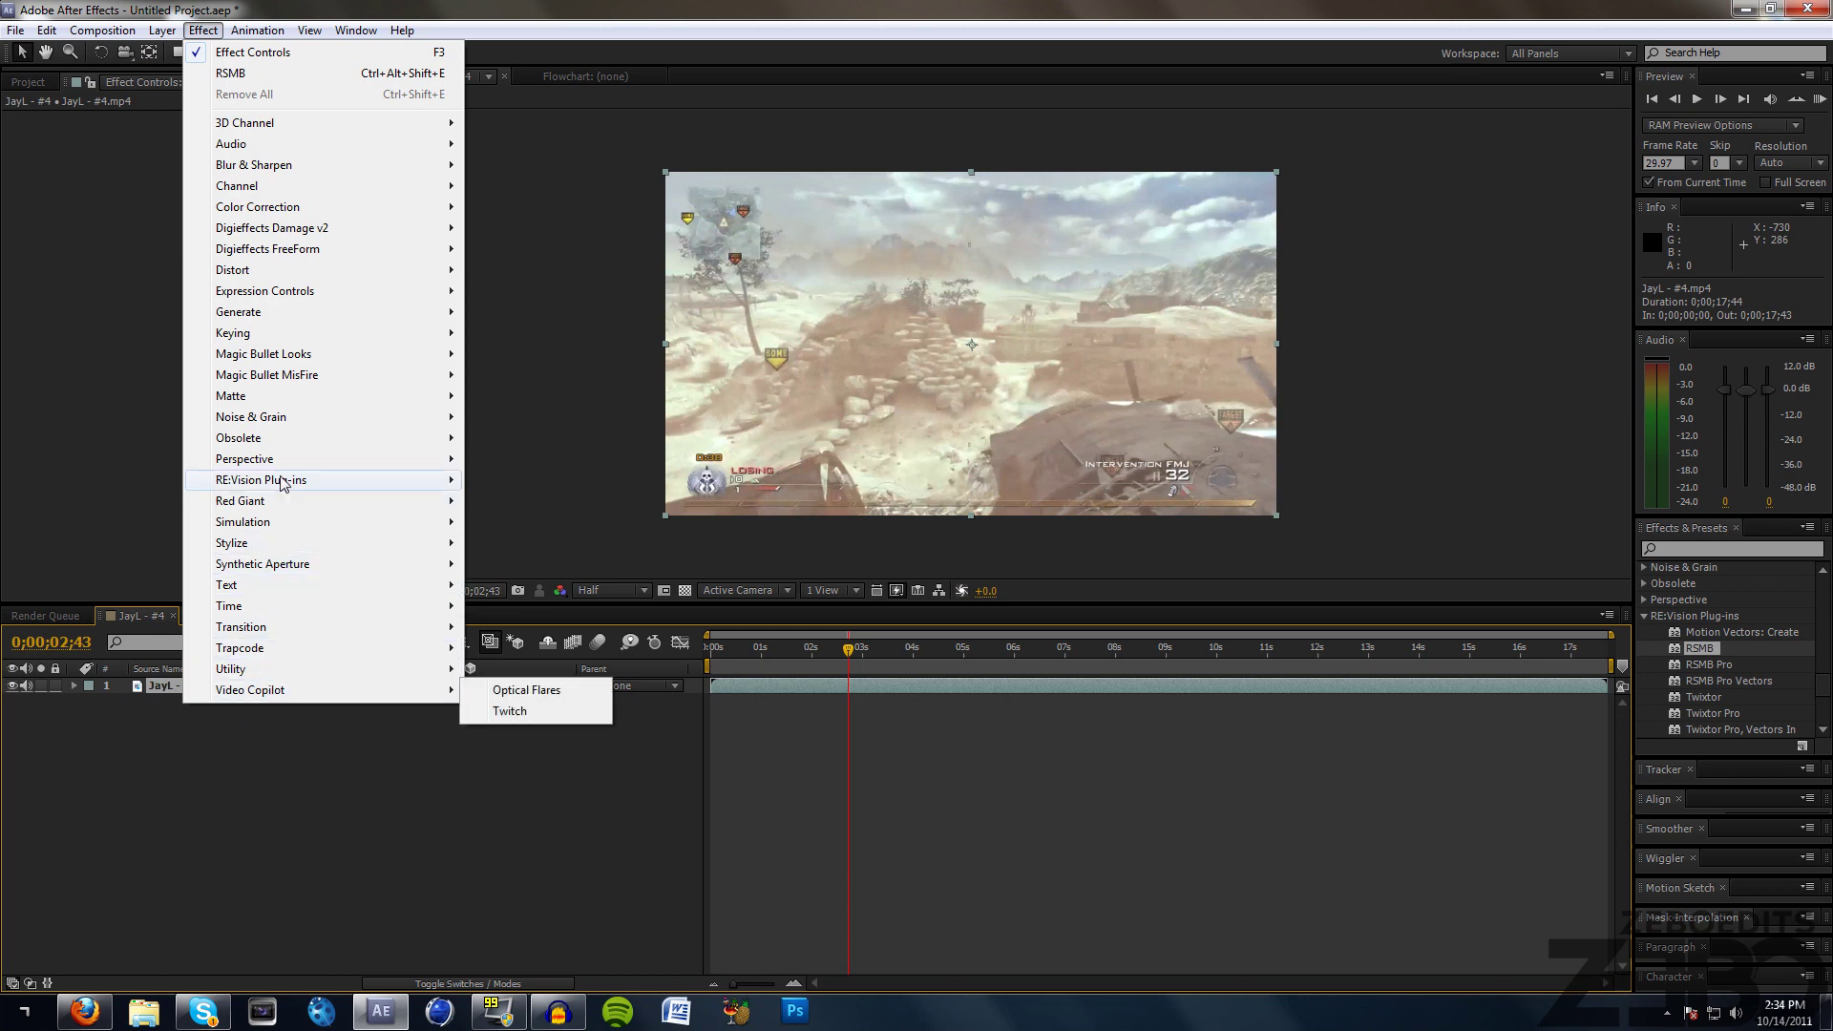
mouse_move(283, 484)
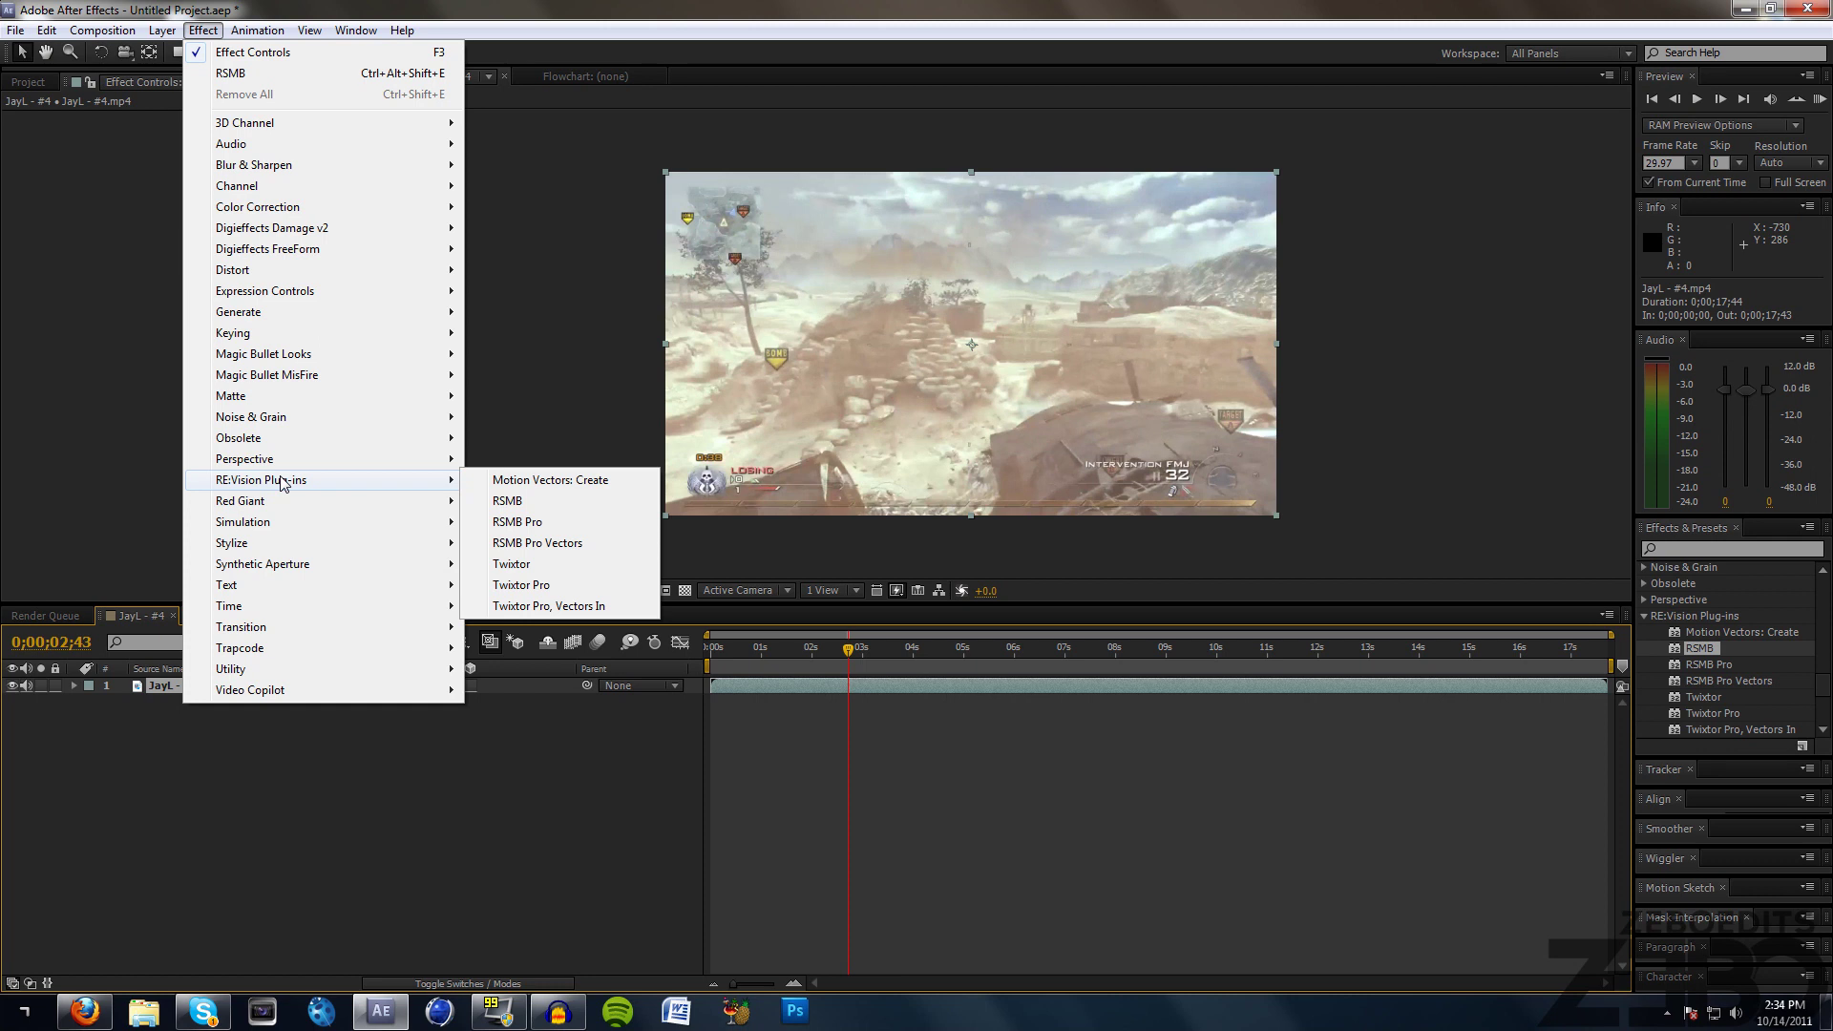
click(559, 503)
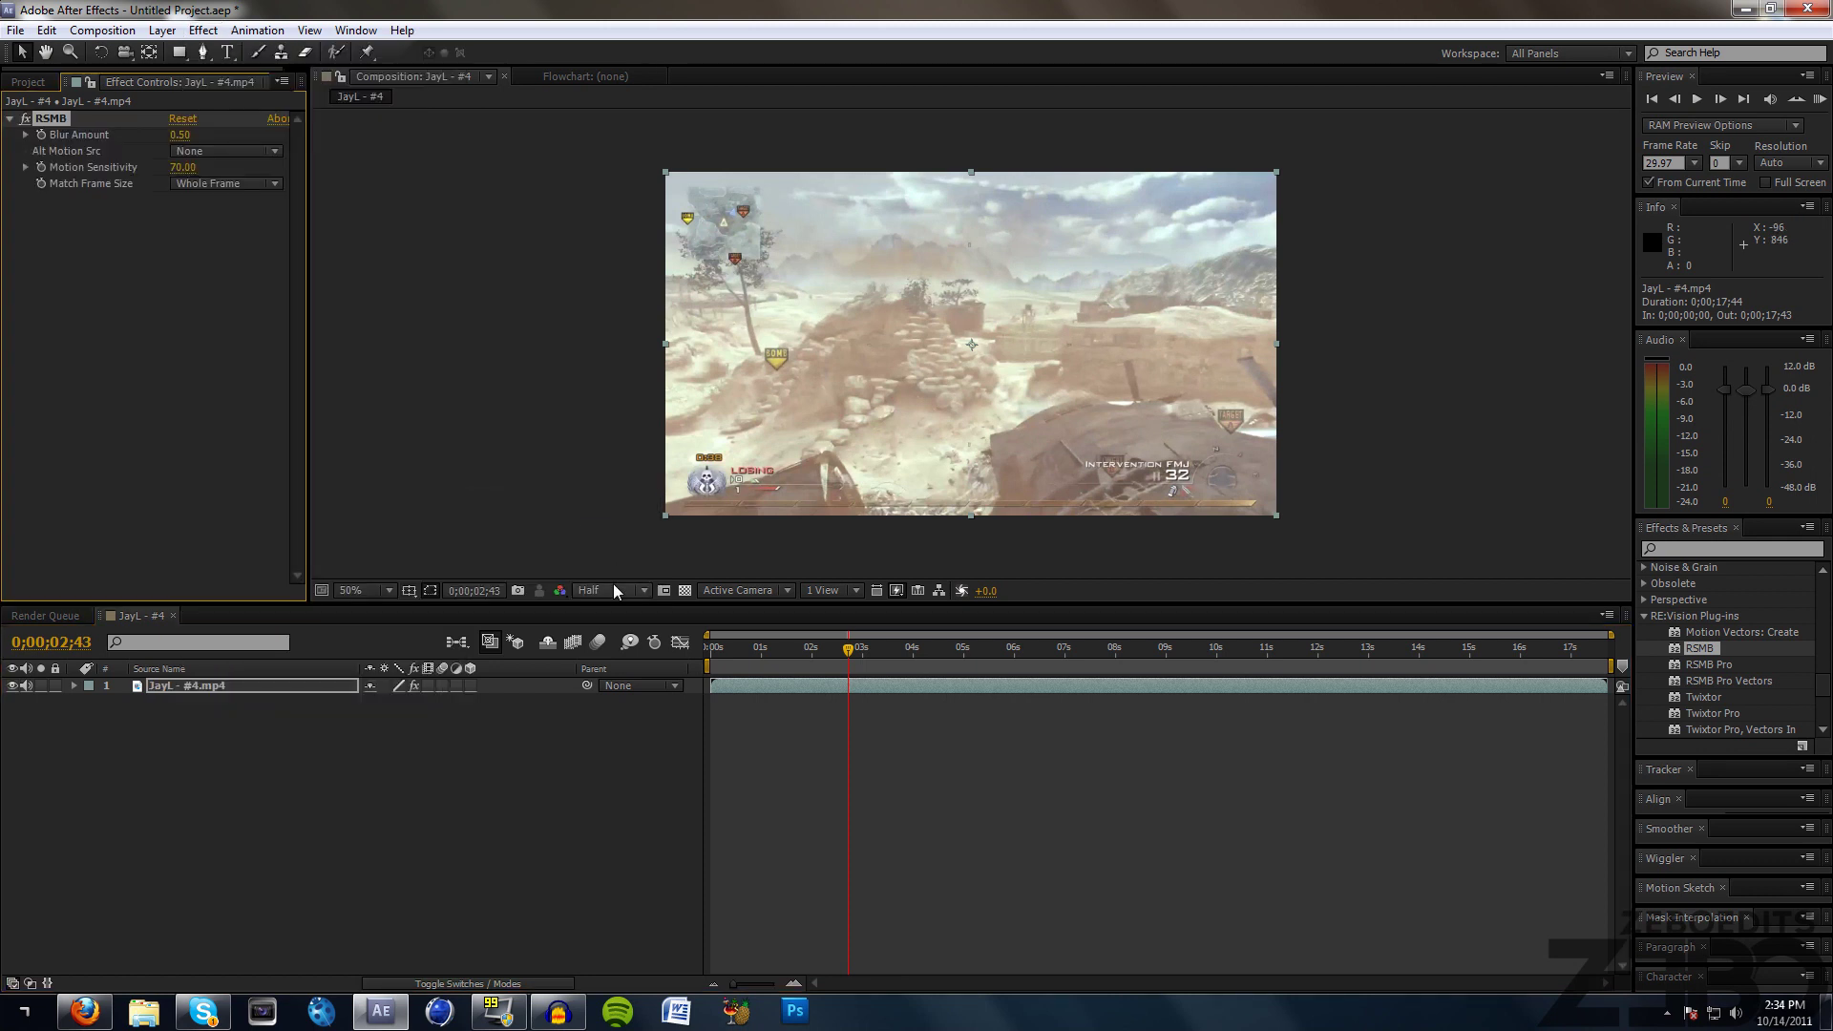
Step: Preview the blur, then set RSMB Blur Amount to 0.10
drag(857, 651, 859, 655)
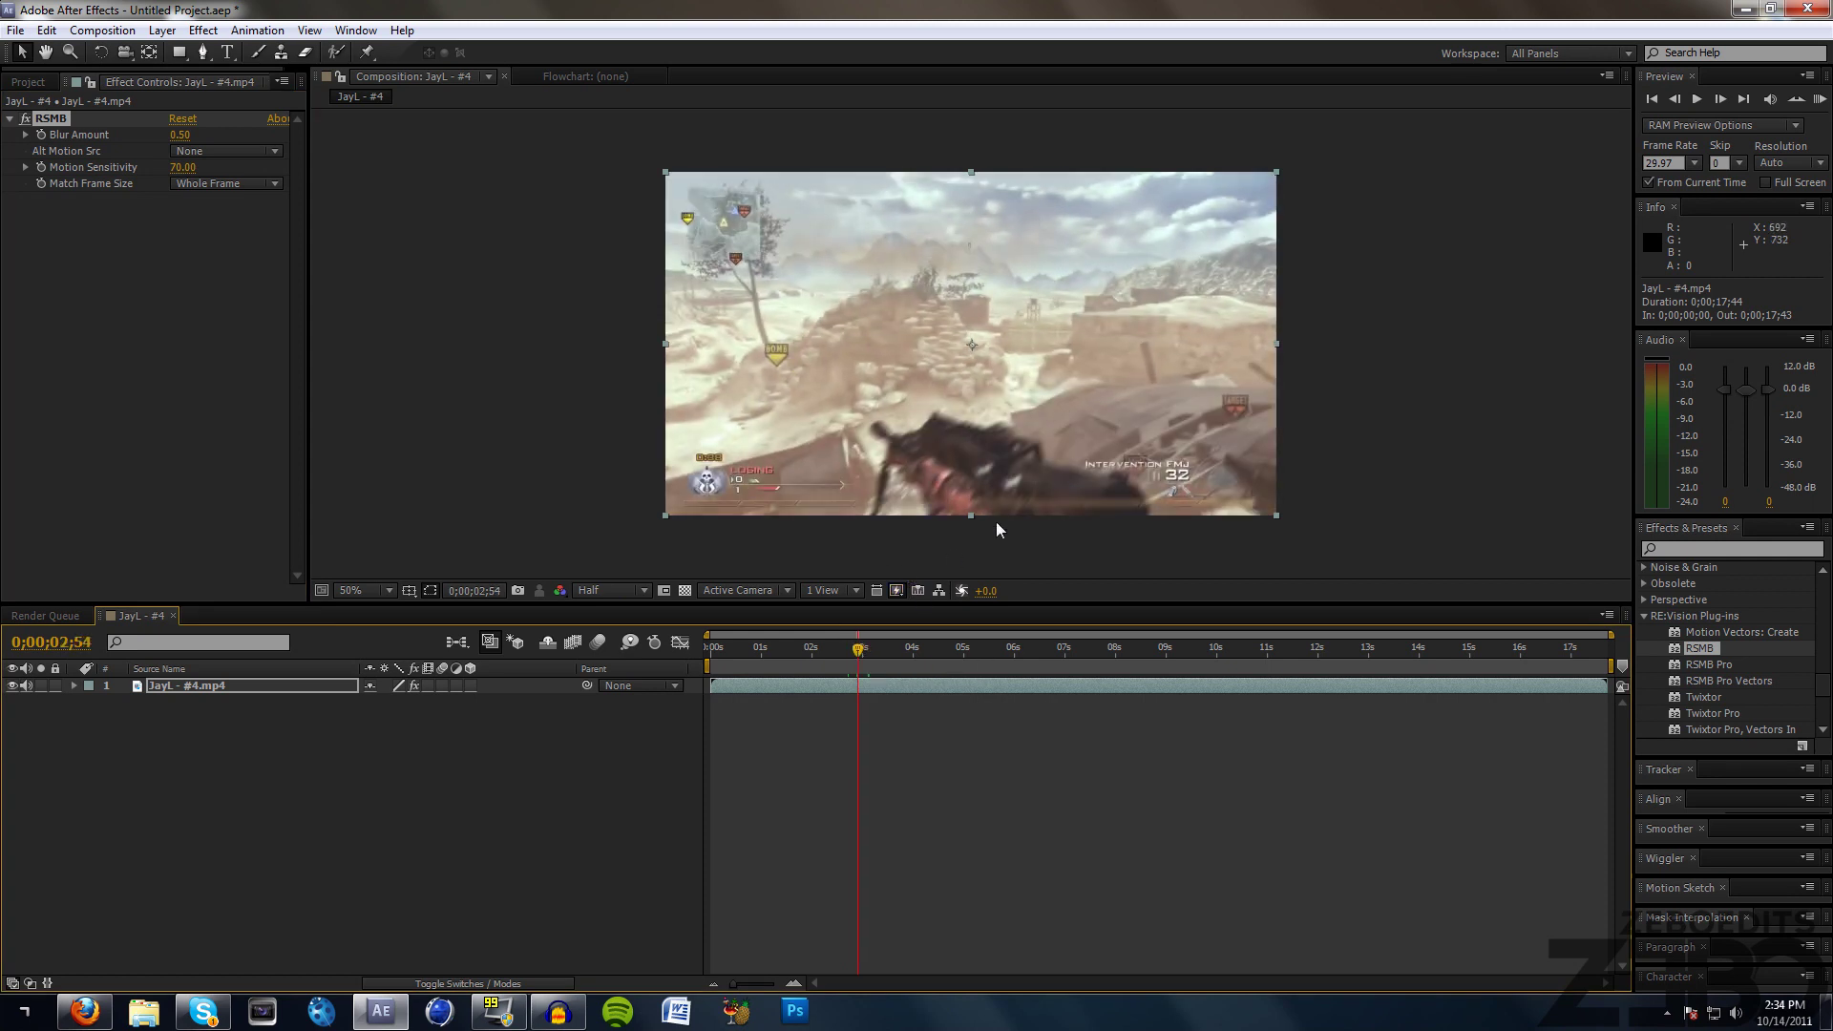
drag(900, 650, 814, 657)
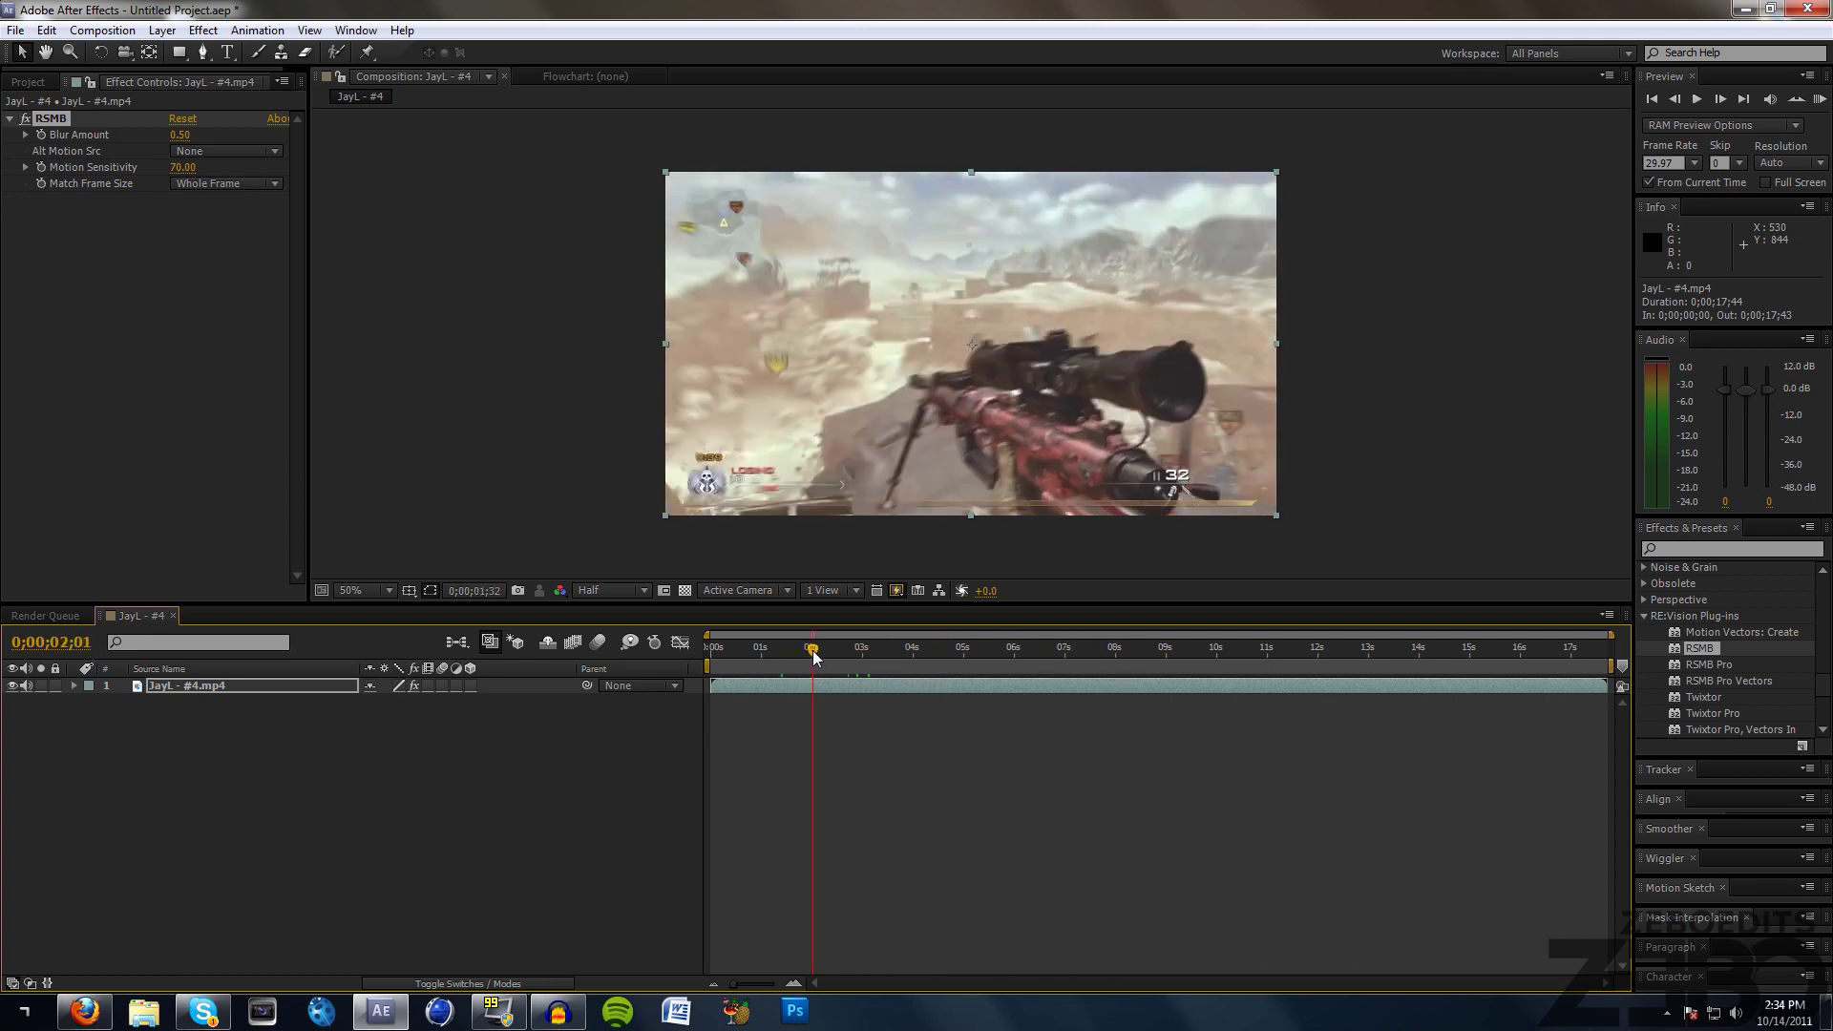
click(182, 135)
text(0.1)
key(Return)
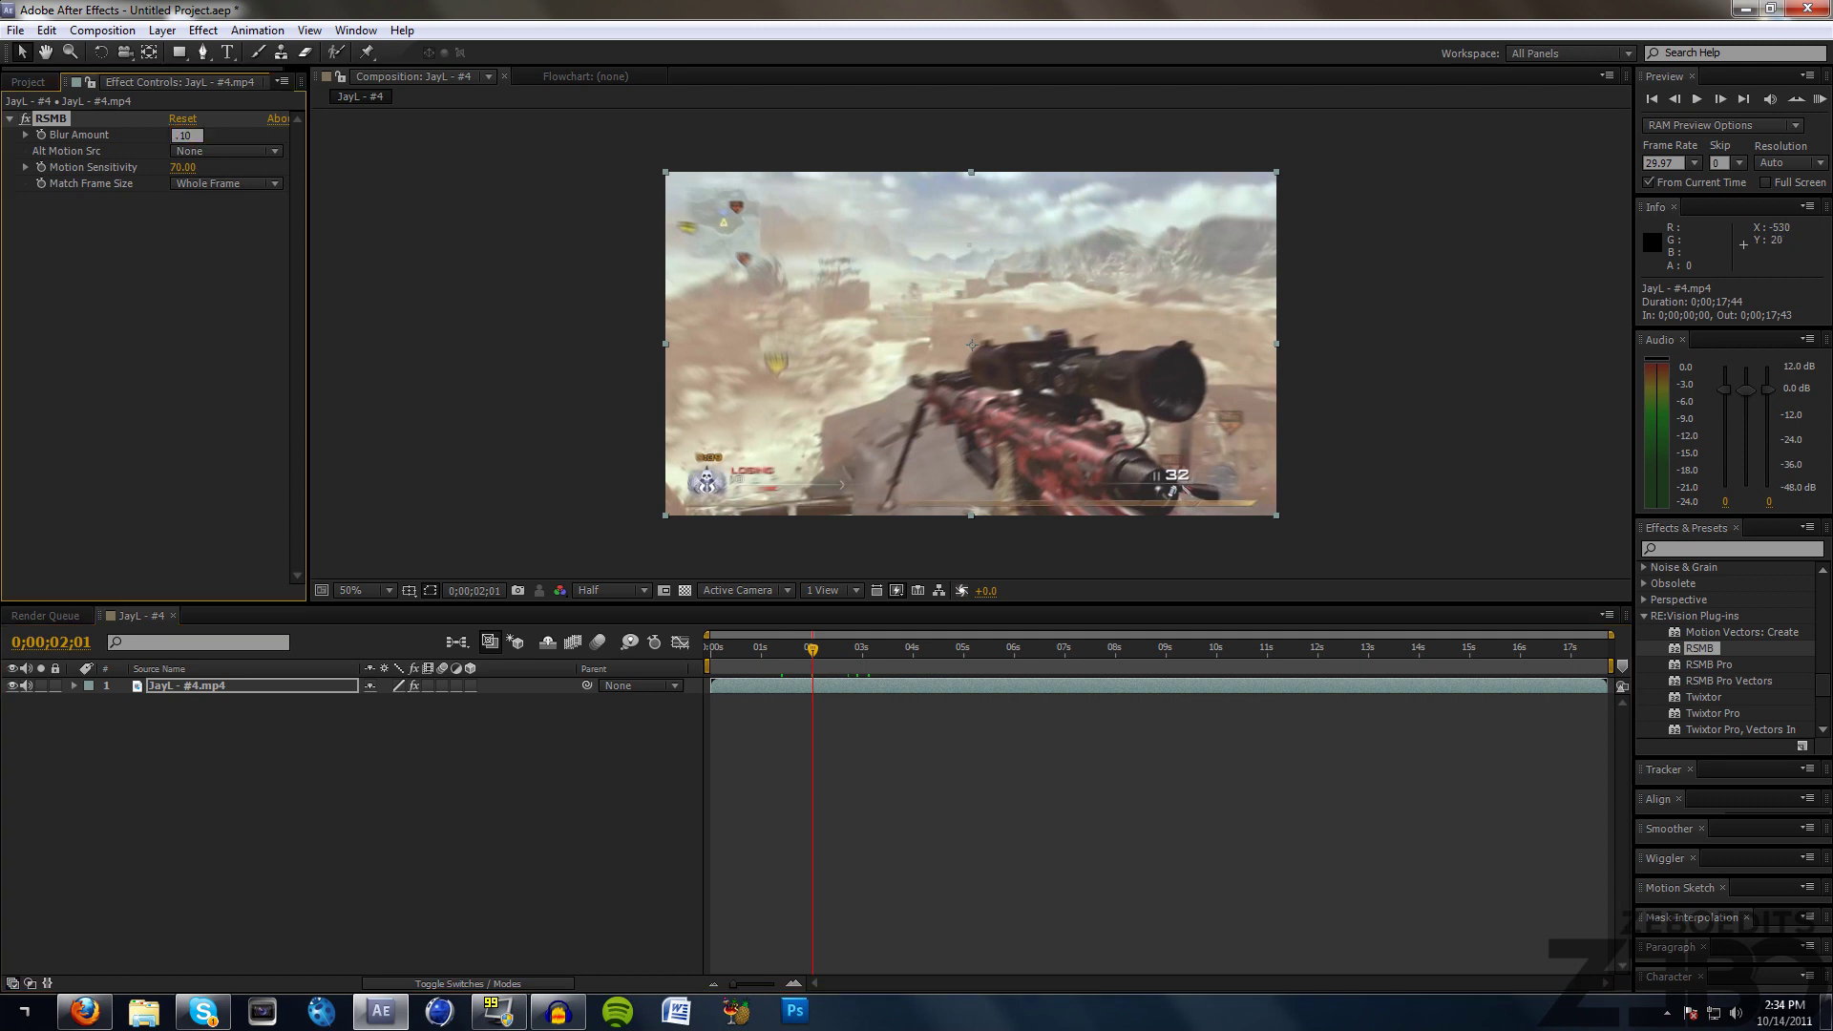
Step: Raise Blur Amount to 0.15, preview around 2 seconds, and toggle RSMB off to compare
drag(825, 638, 872, 659)
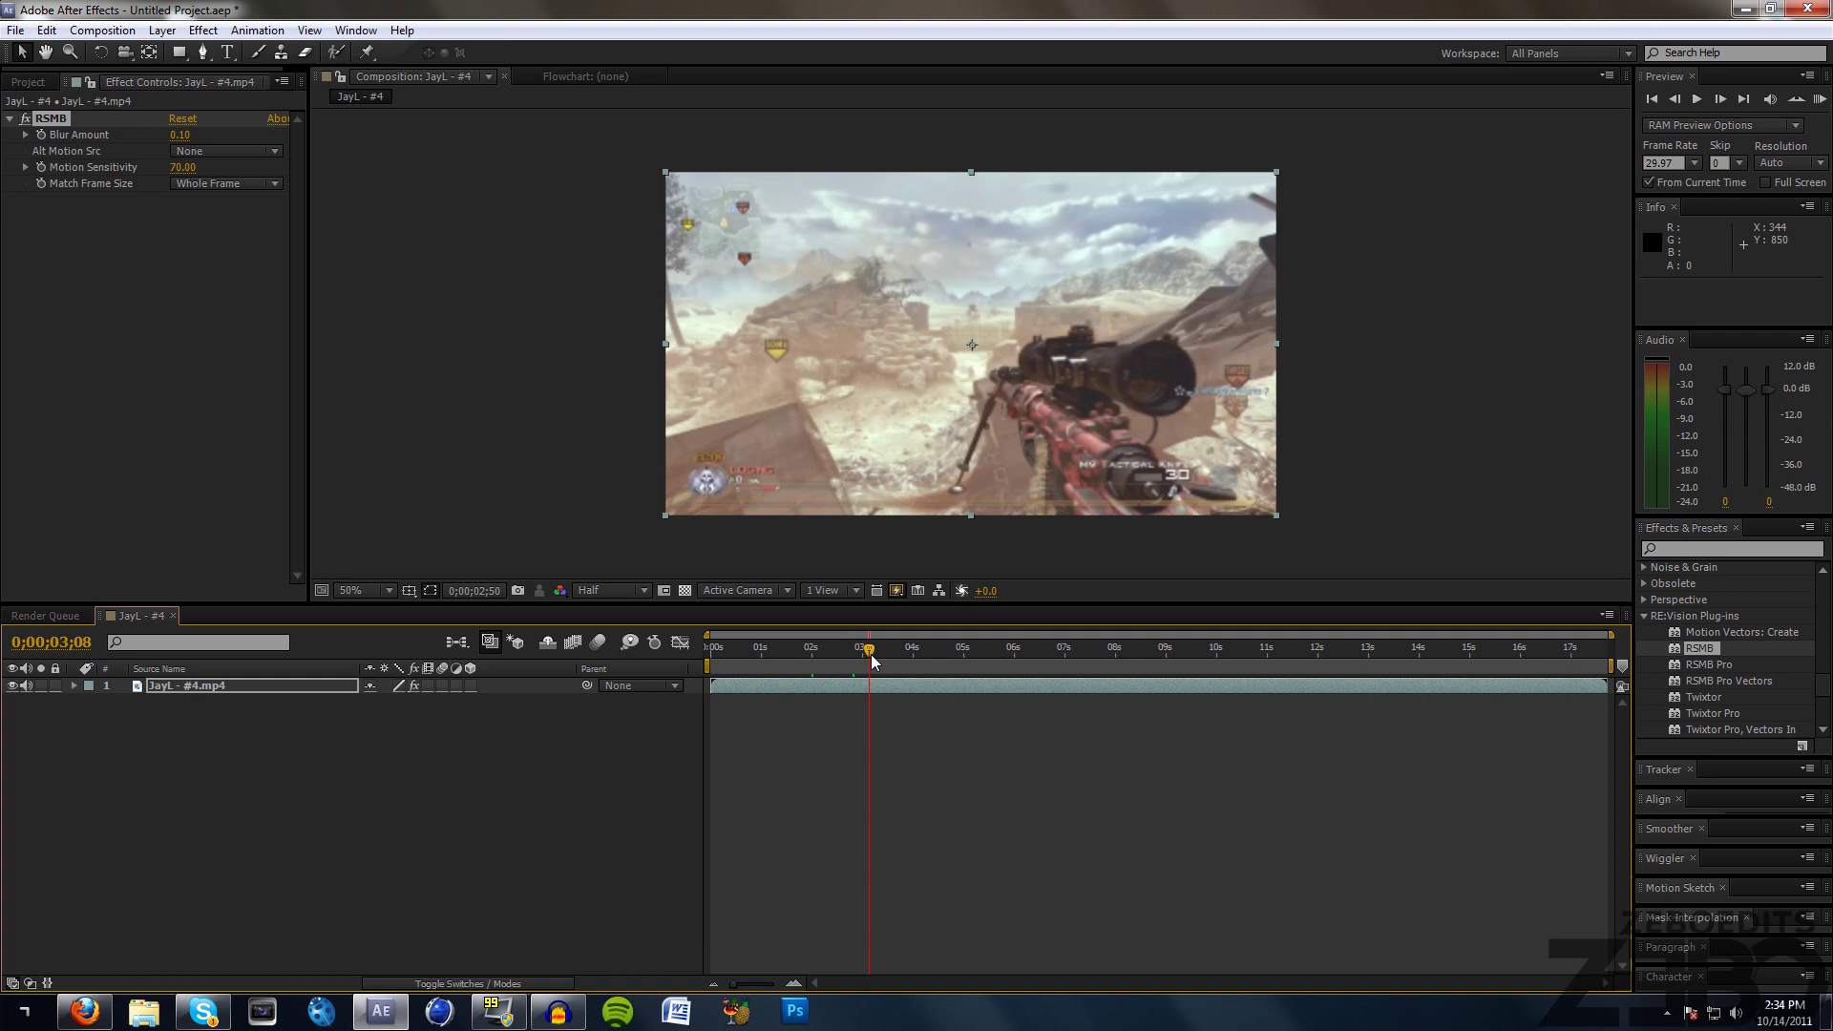
click(182, 135)
key(Return)
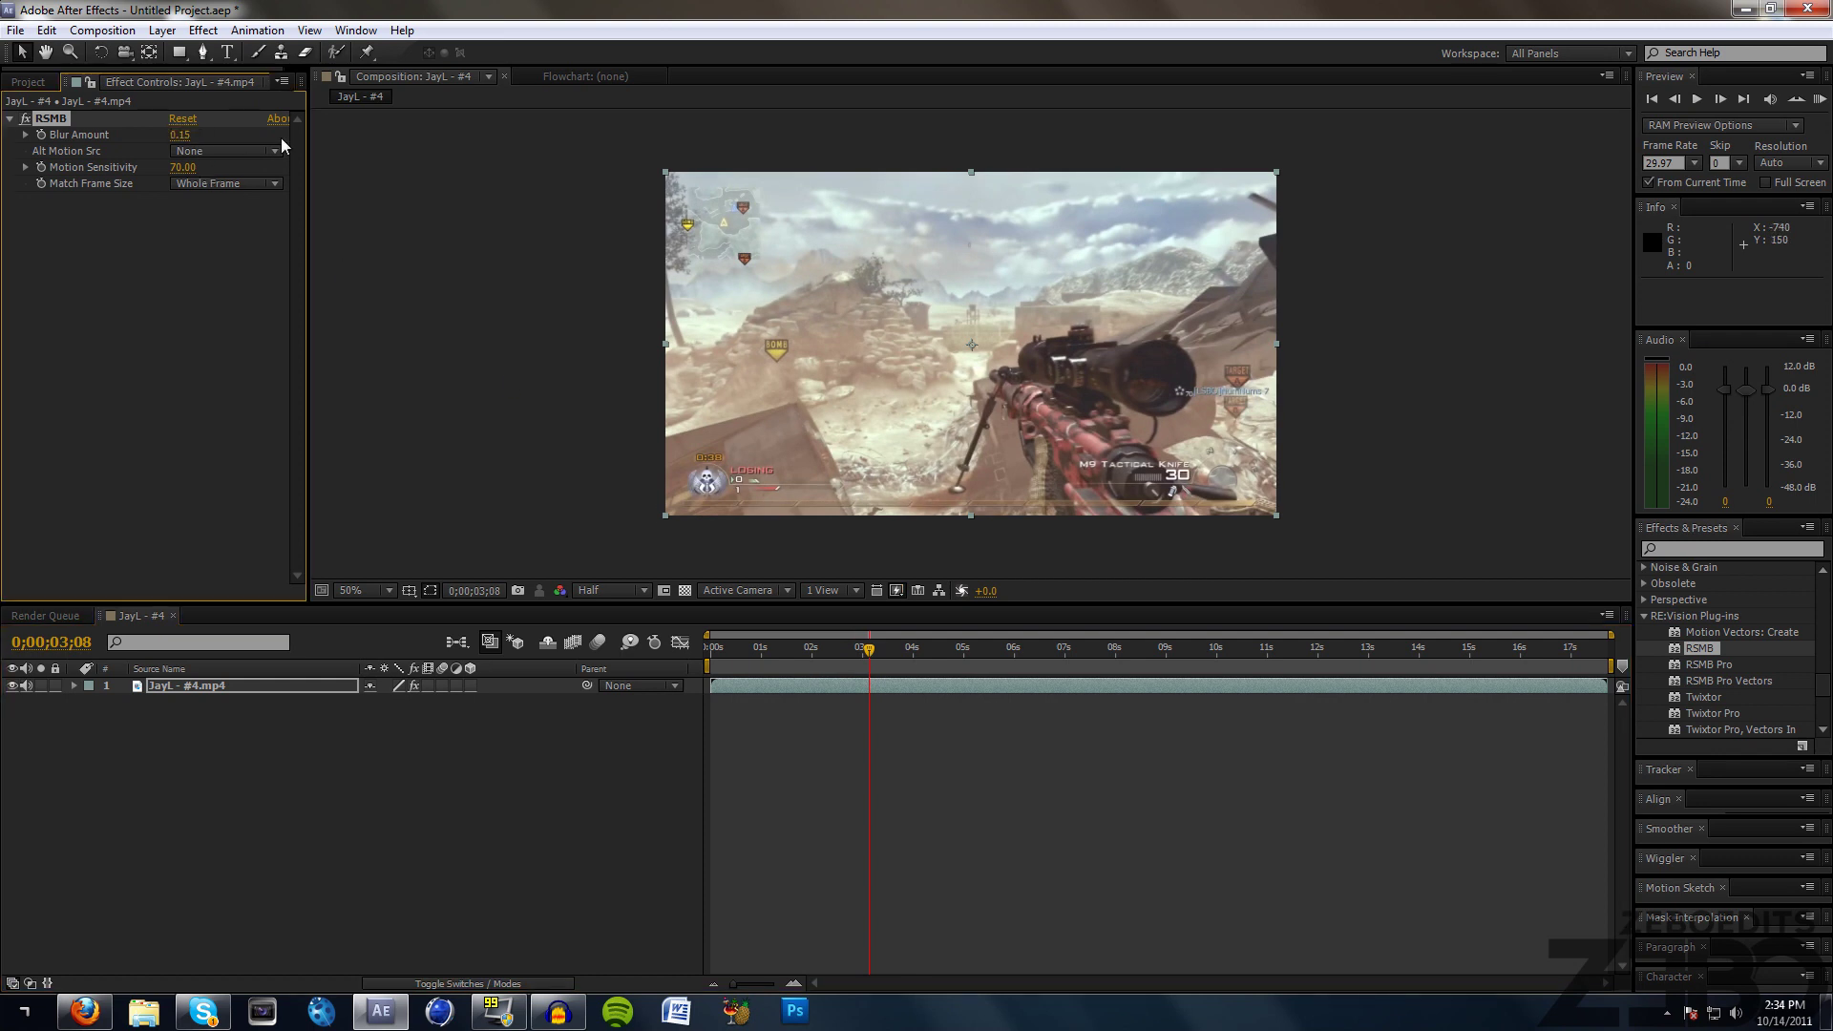
drag(779, 659, 864, 649)
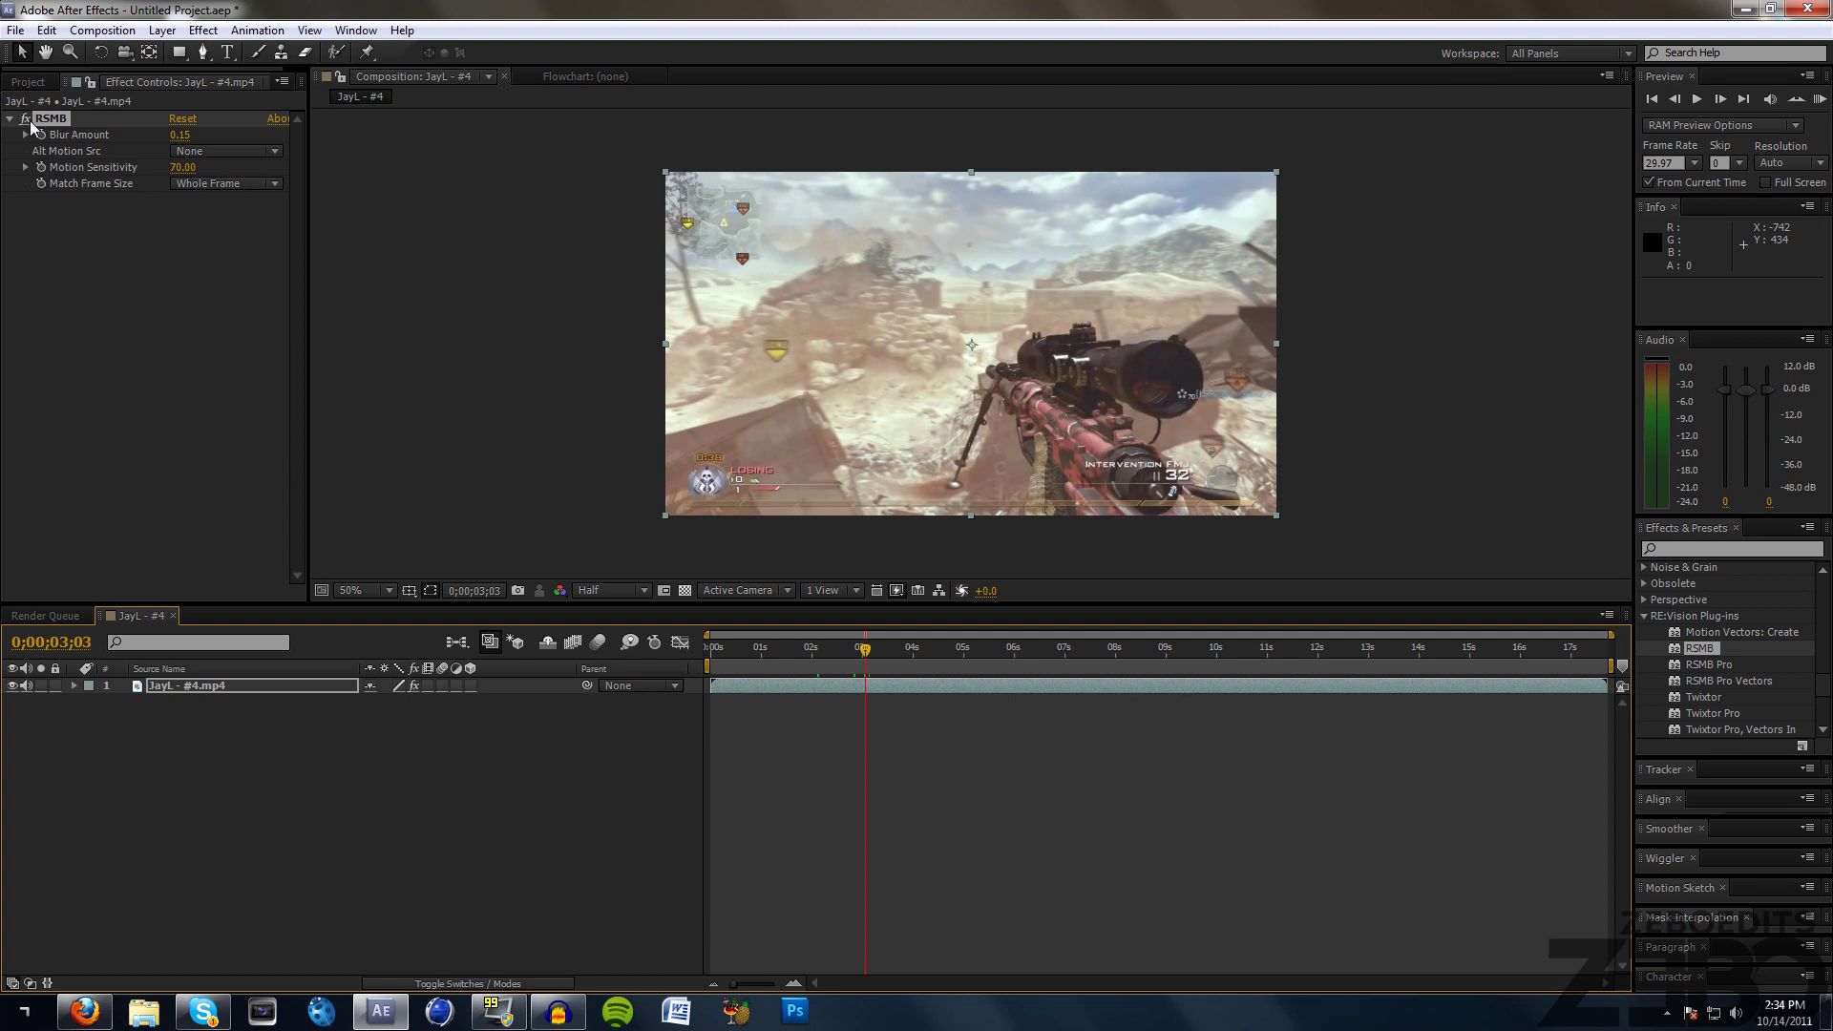
click(27, 119)
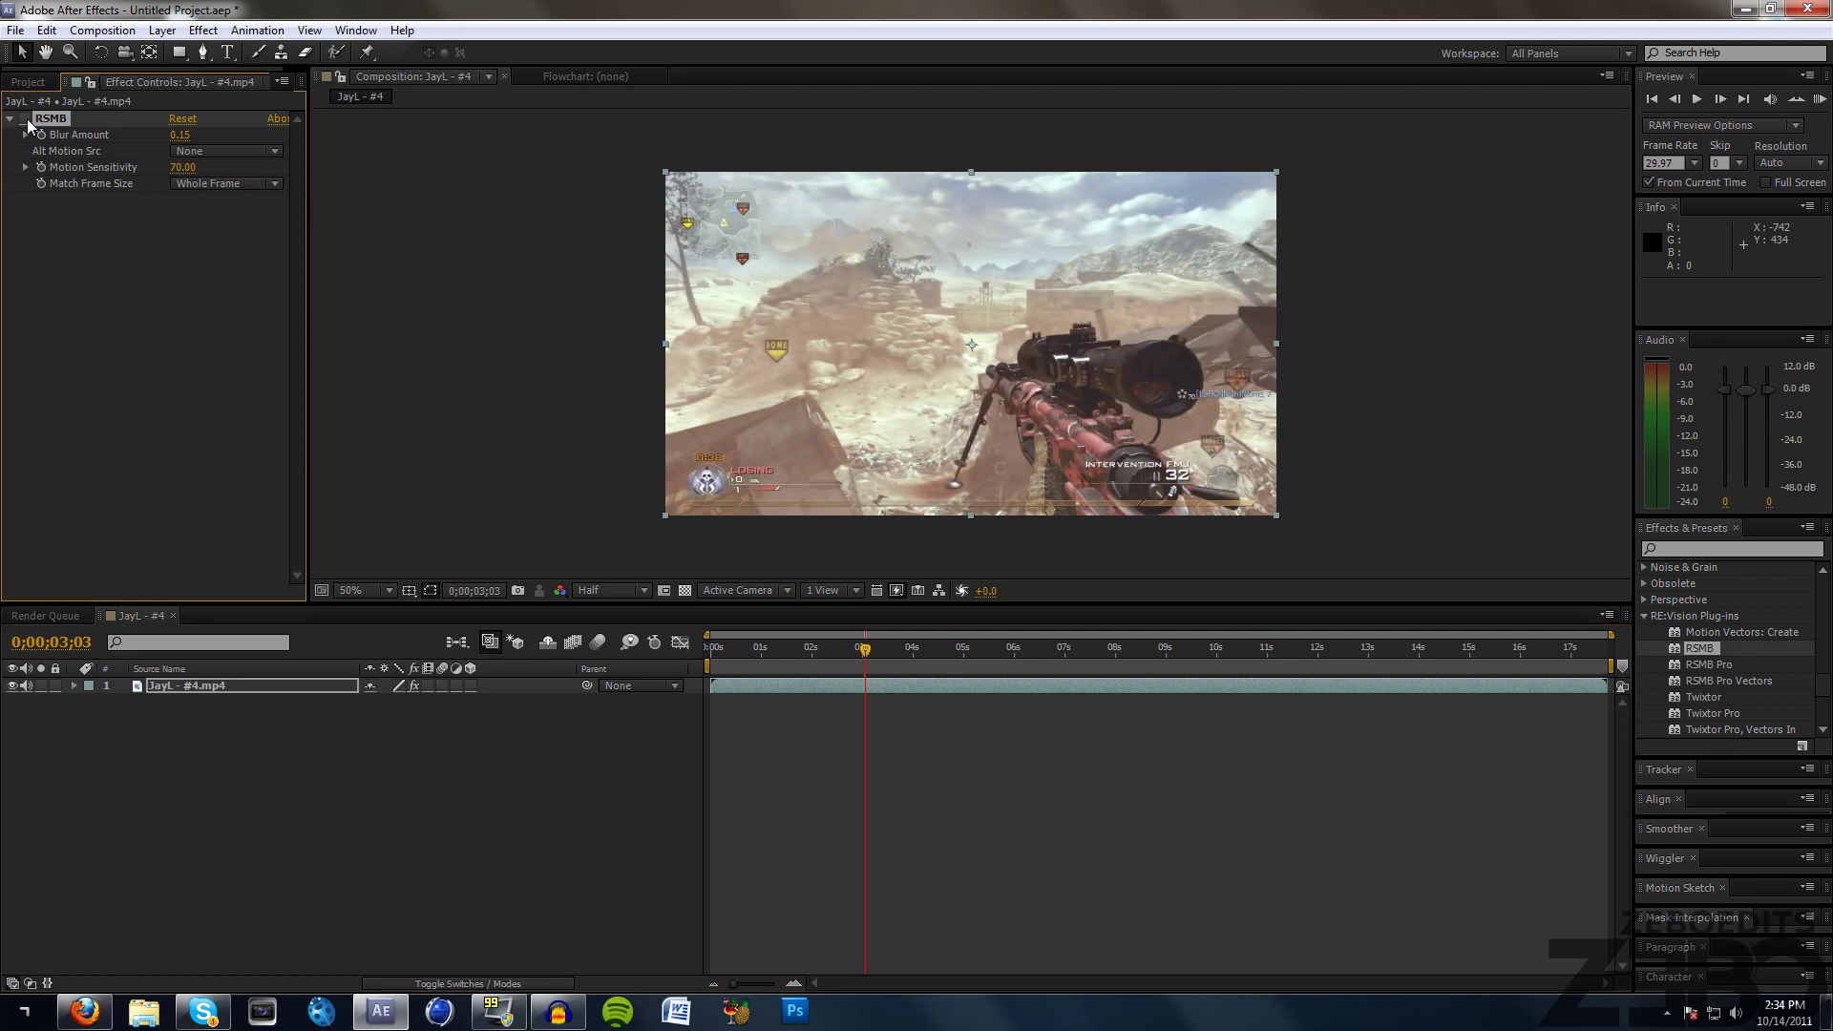
drag(884, 655, 1280, 651)
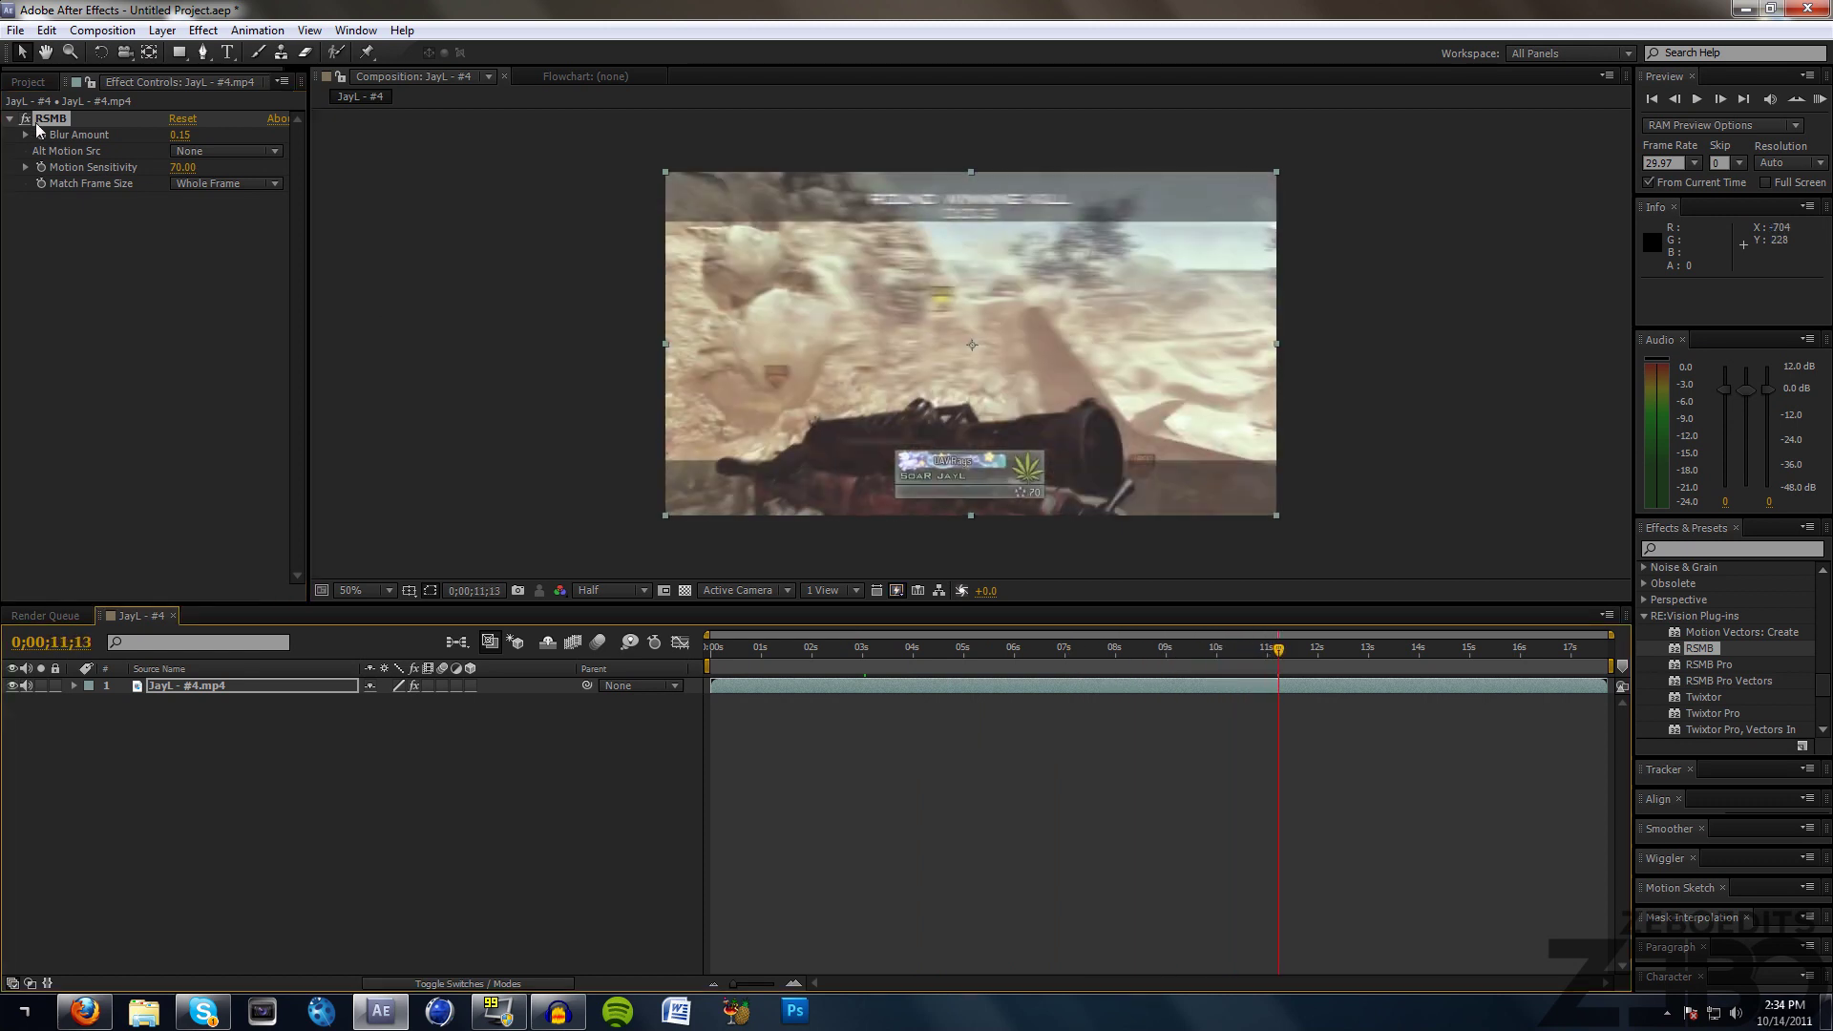
click(26, 120)
click(26, 119)
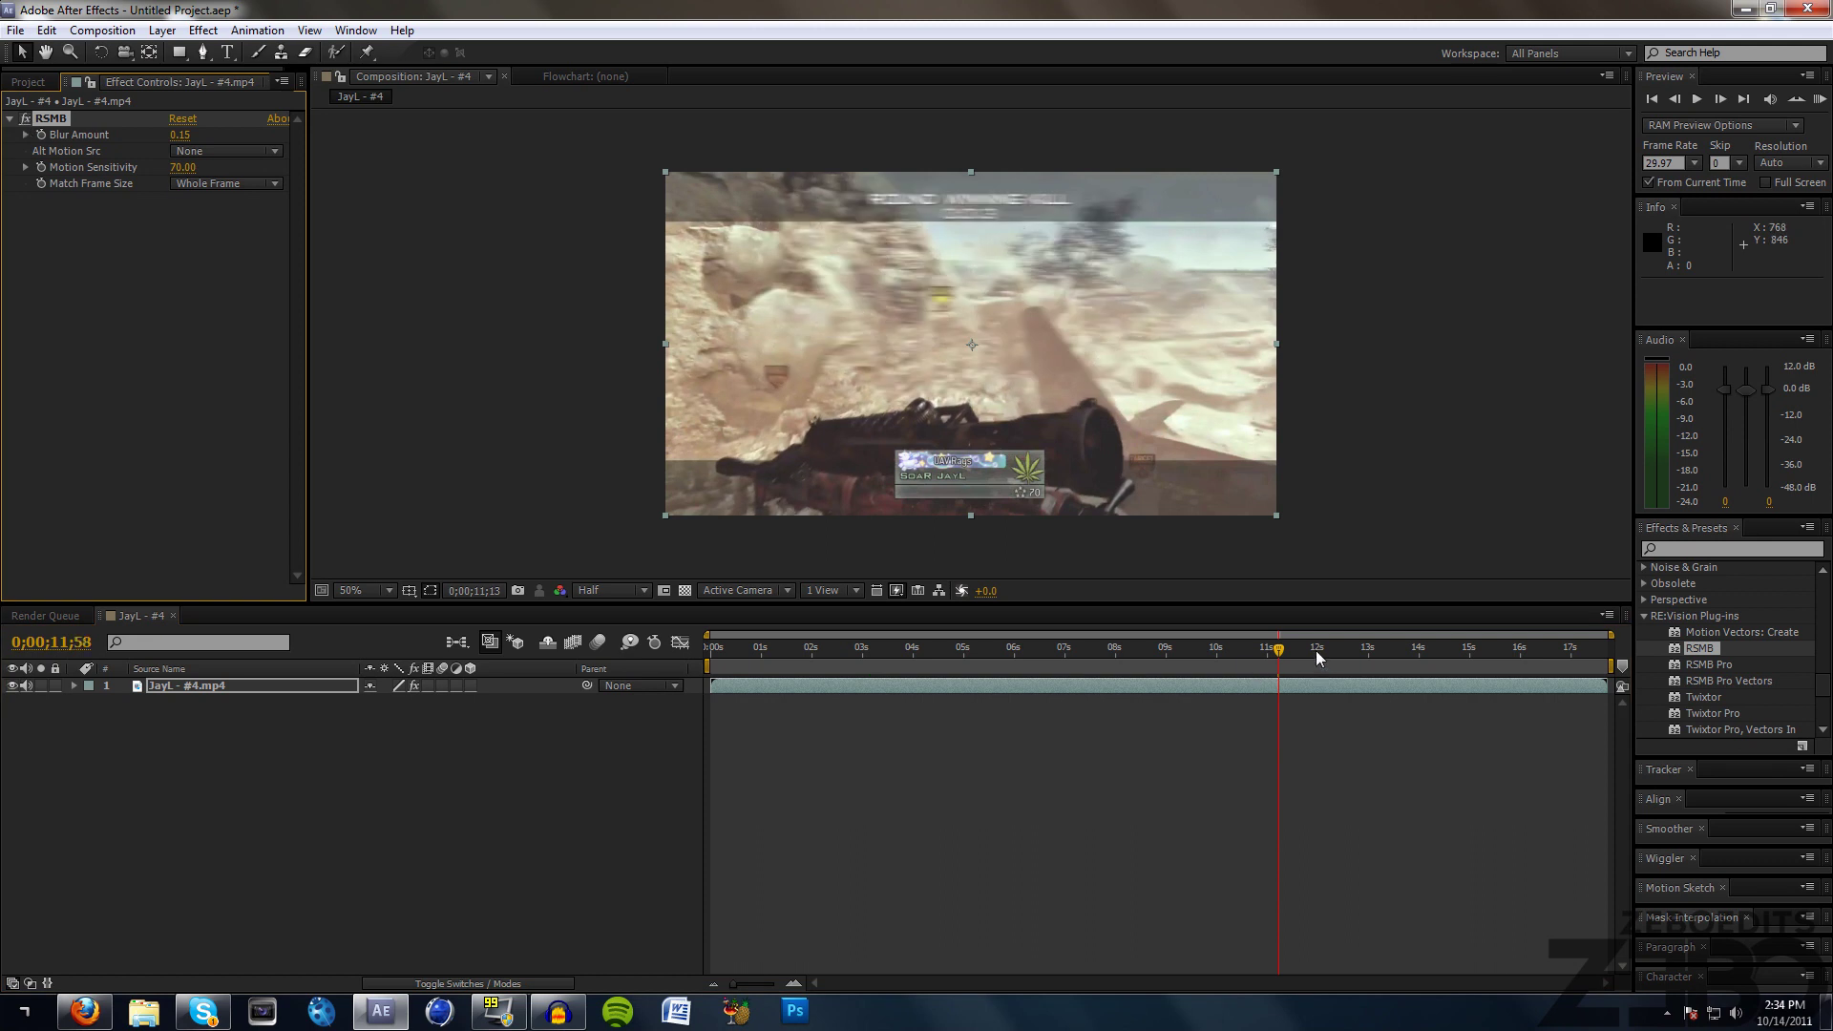
click(1318, 657)
key(space)
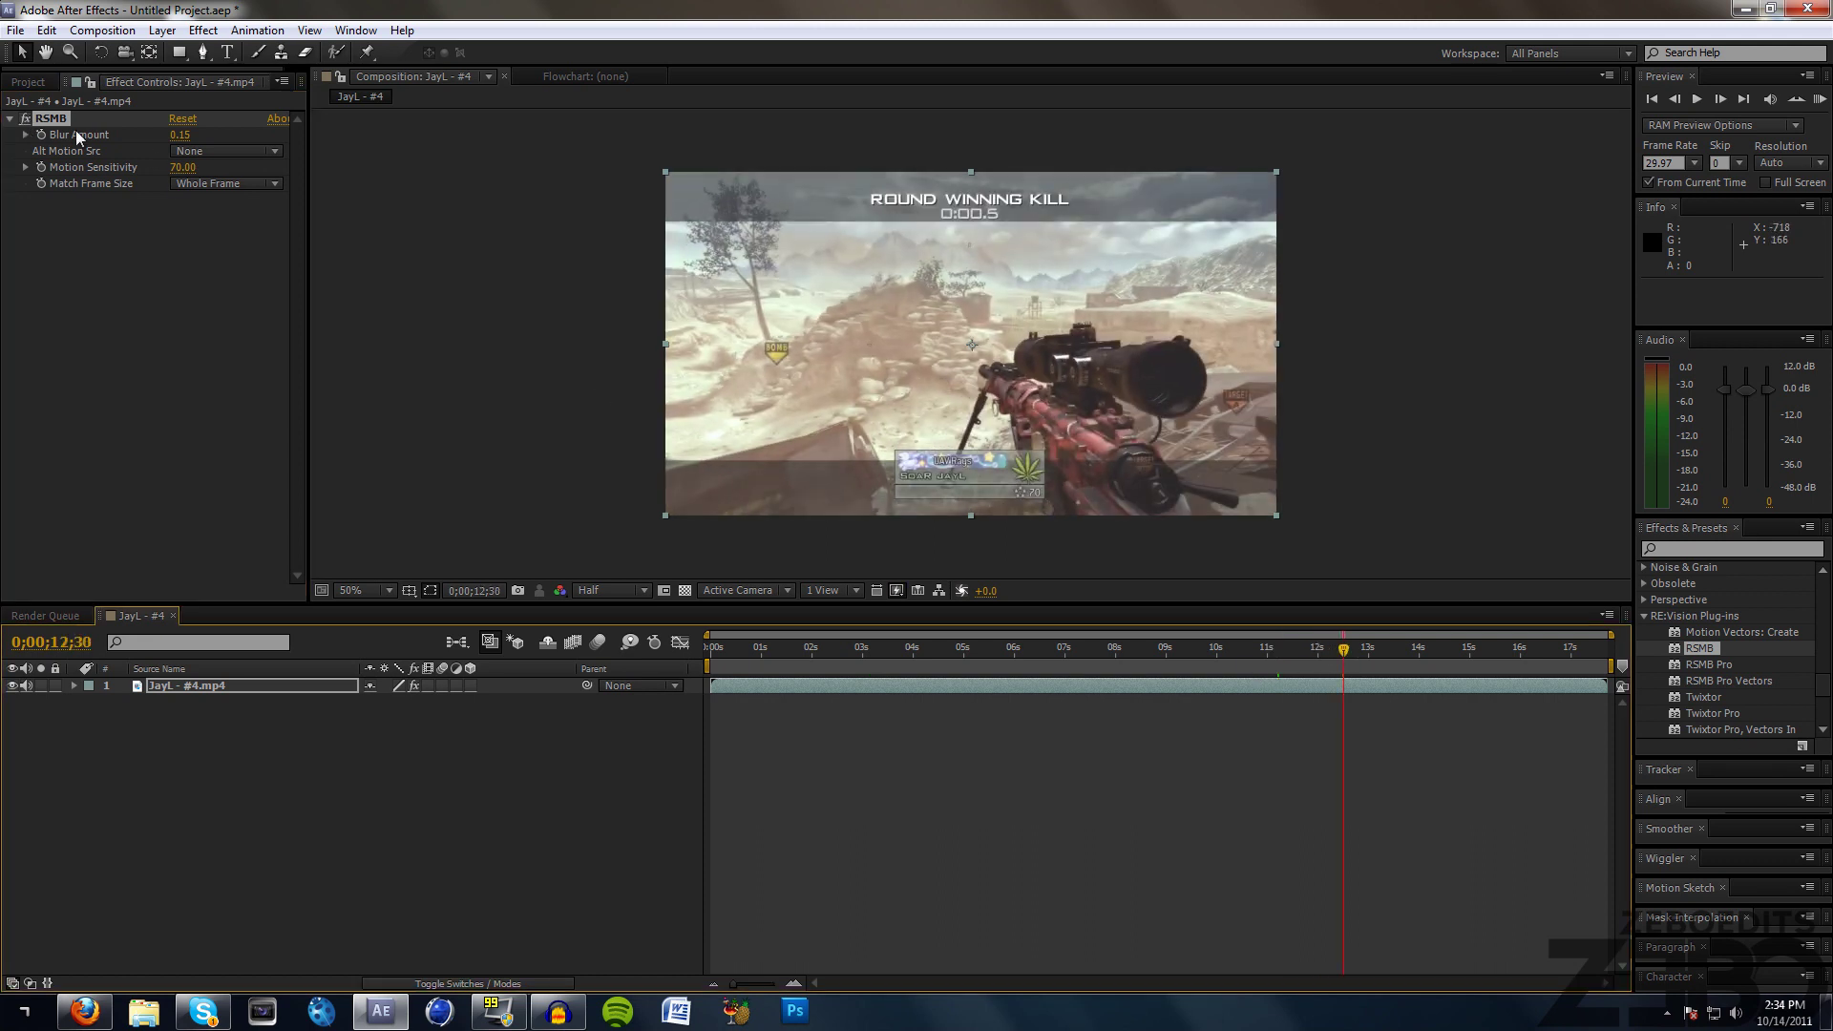
click(25, 119)
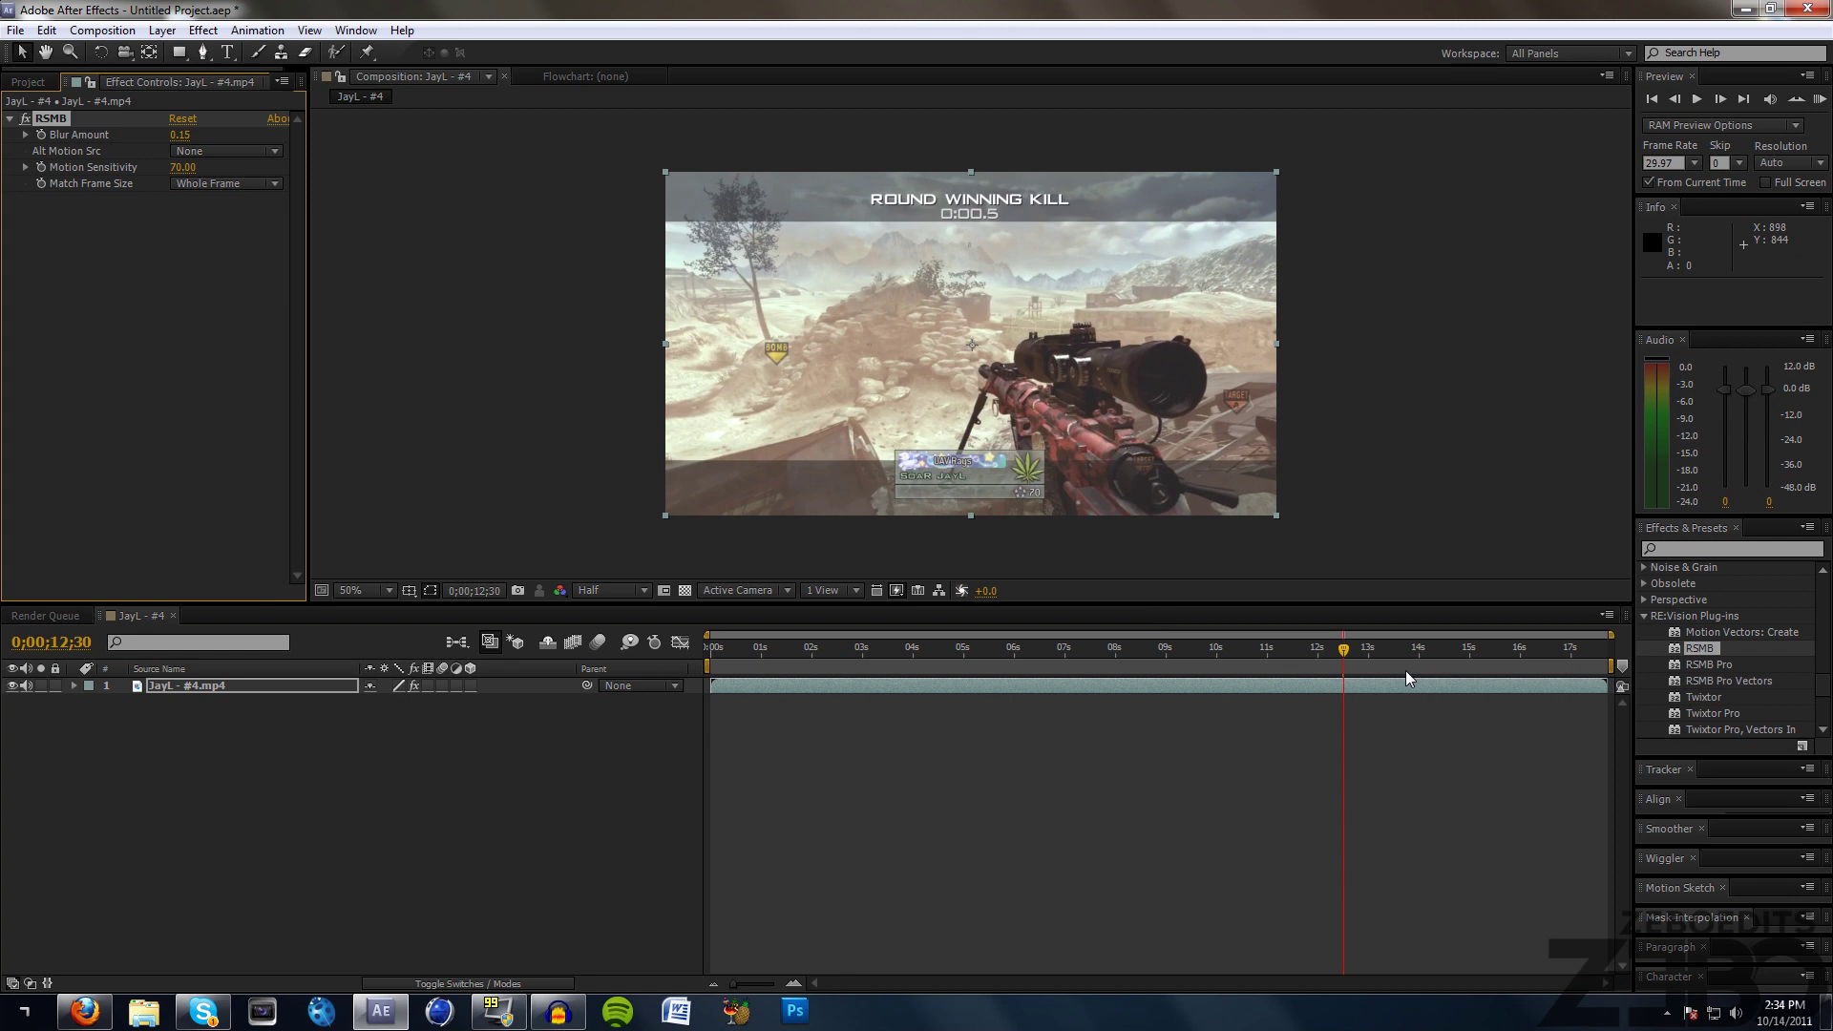
drag(1406, 655, 1367, 652)
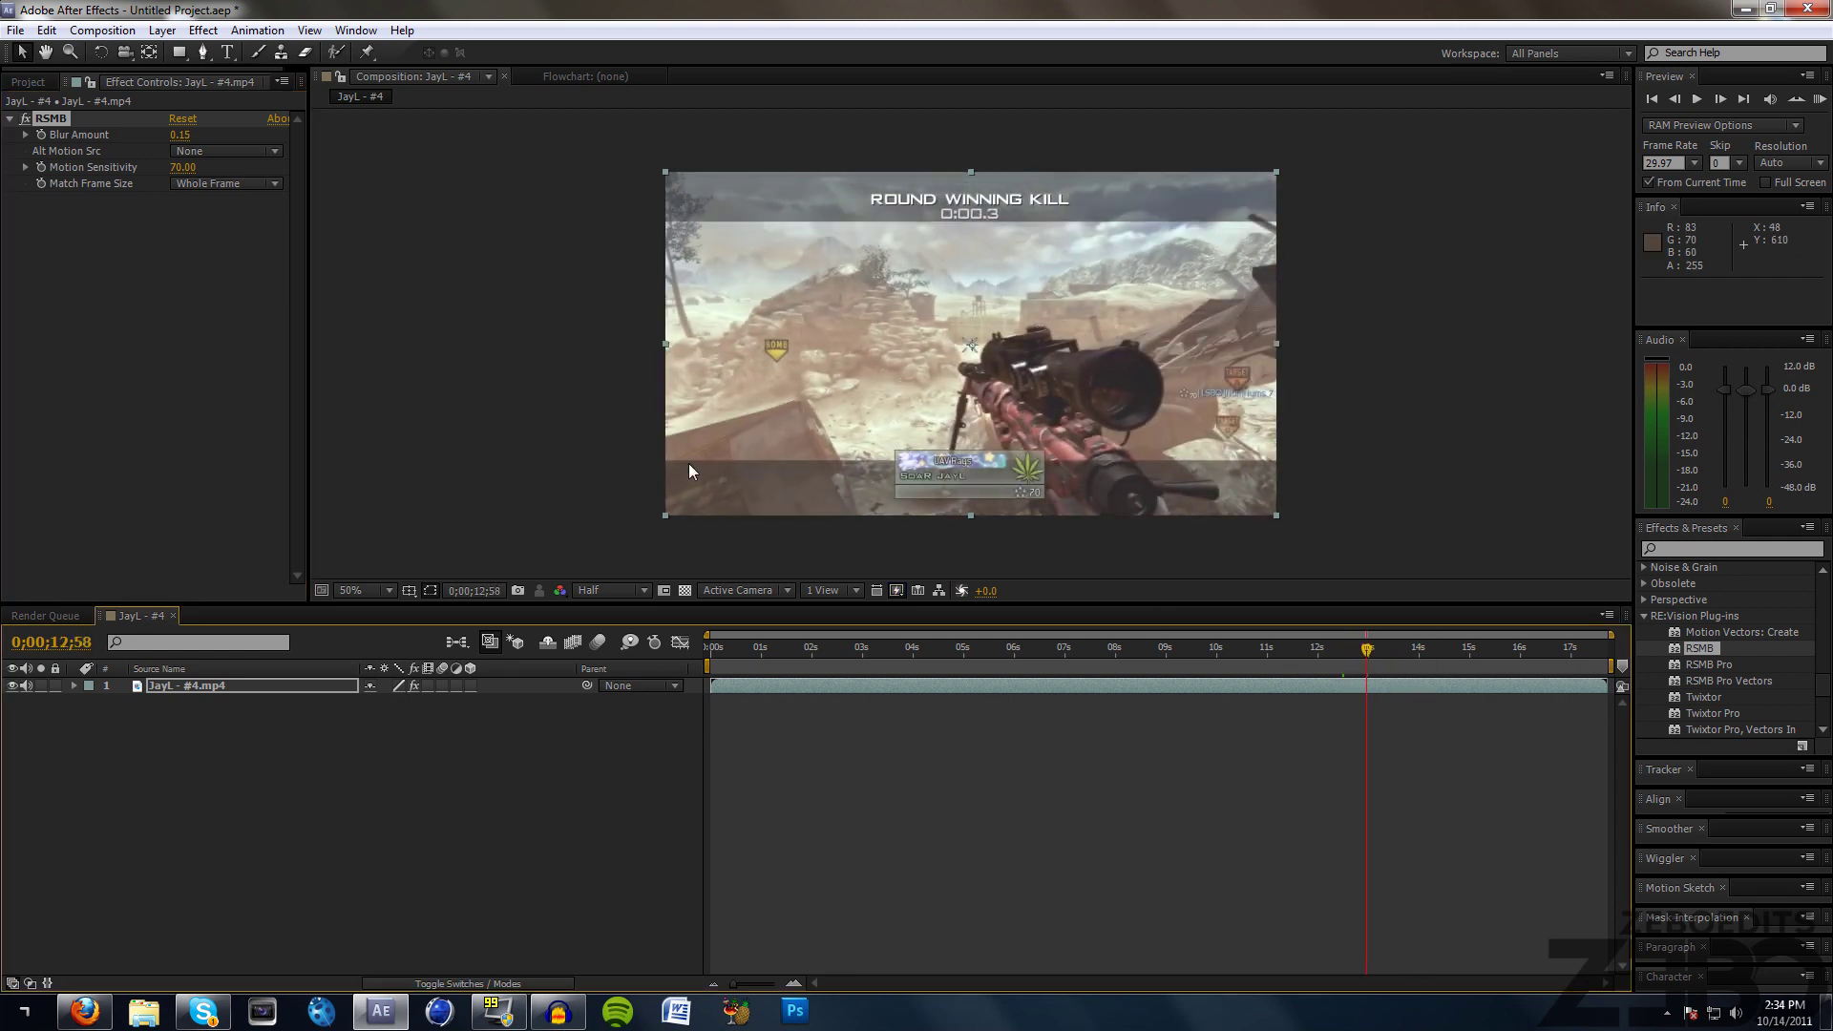
click(23, 122)
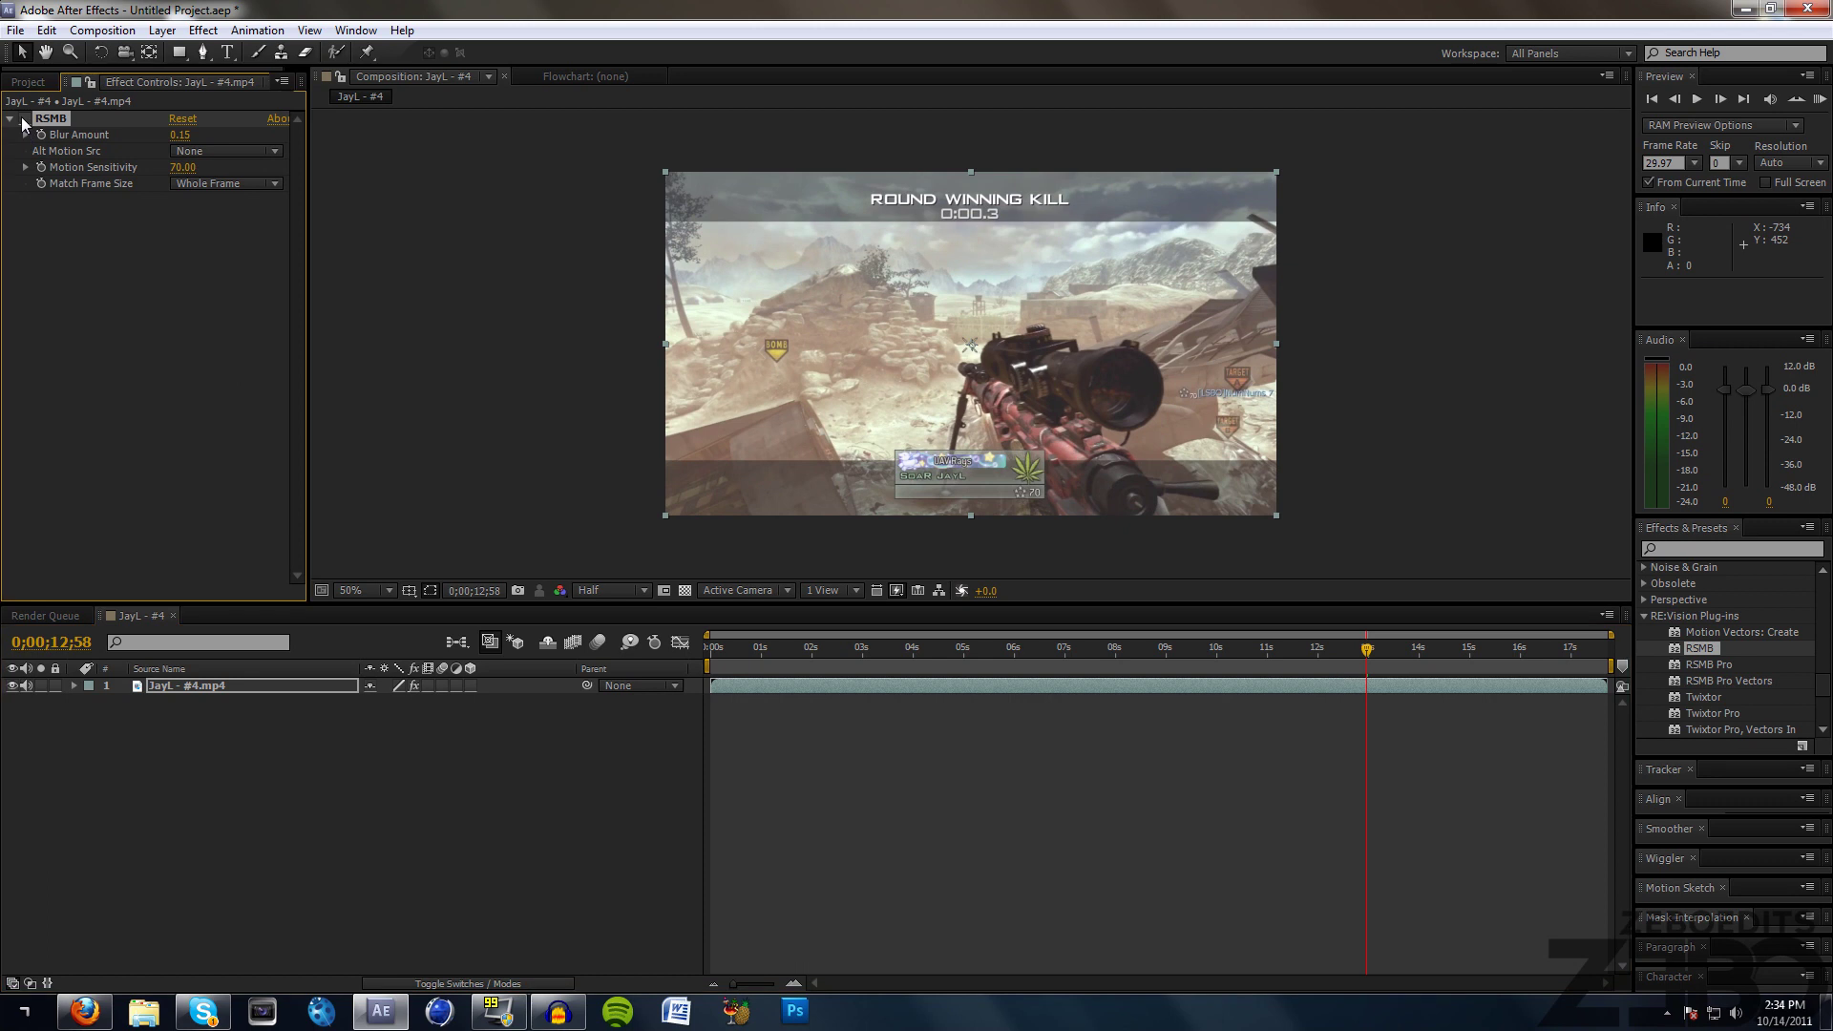
drag(806, 649, 871, 651)
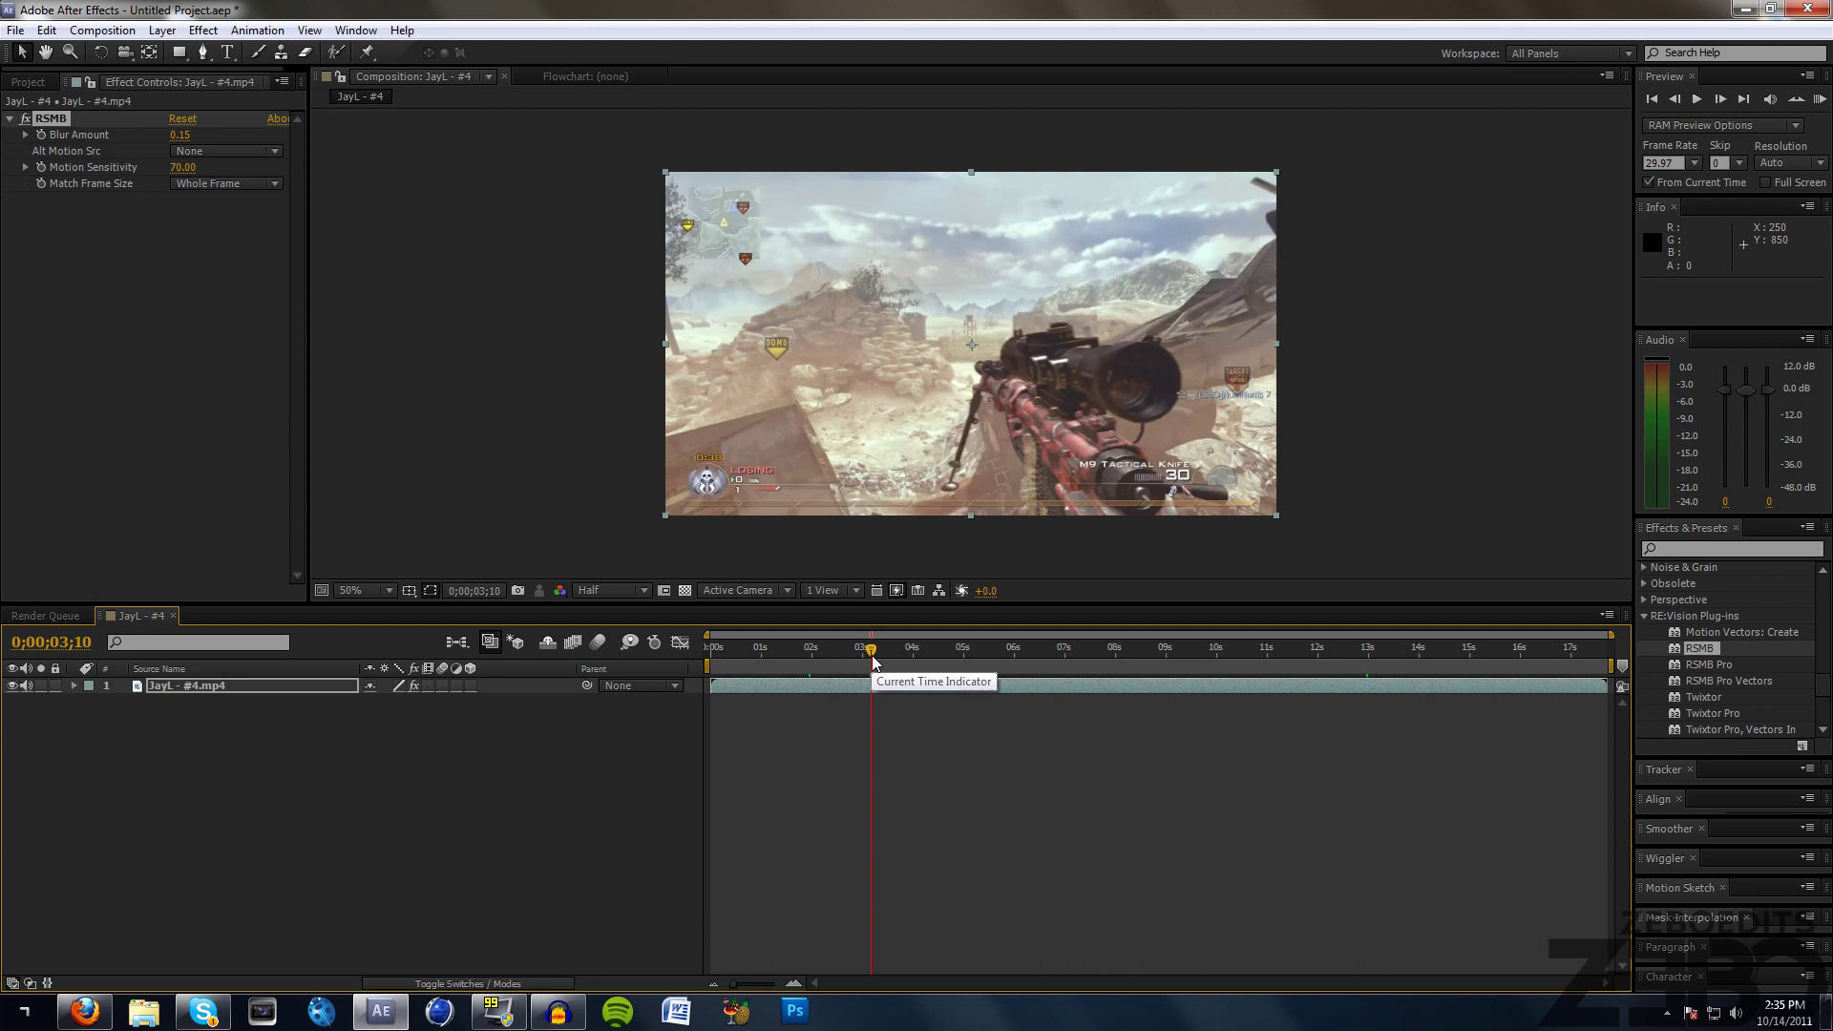
scroll(1733, 684, down, 4)
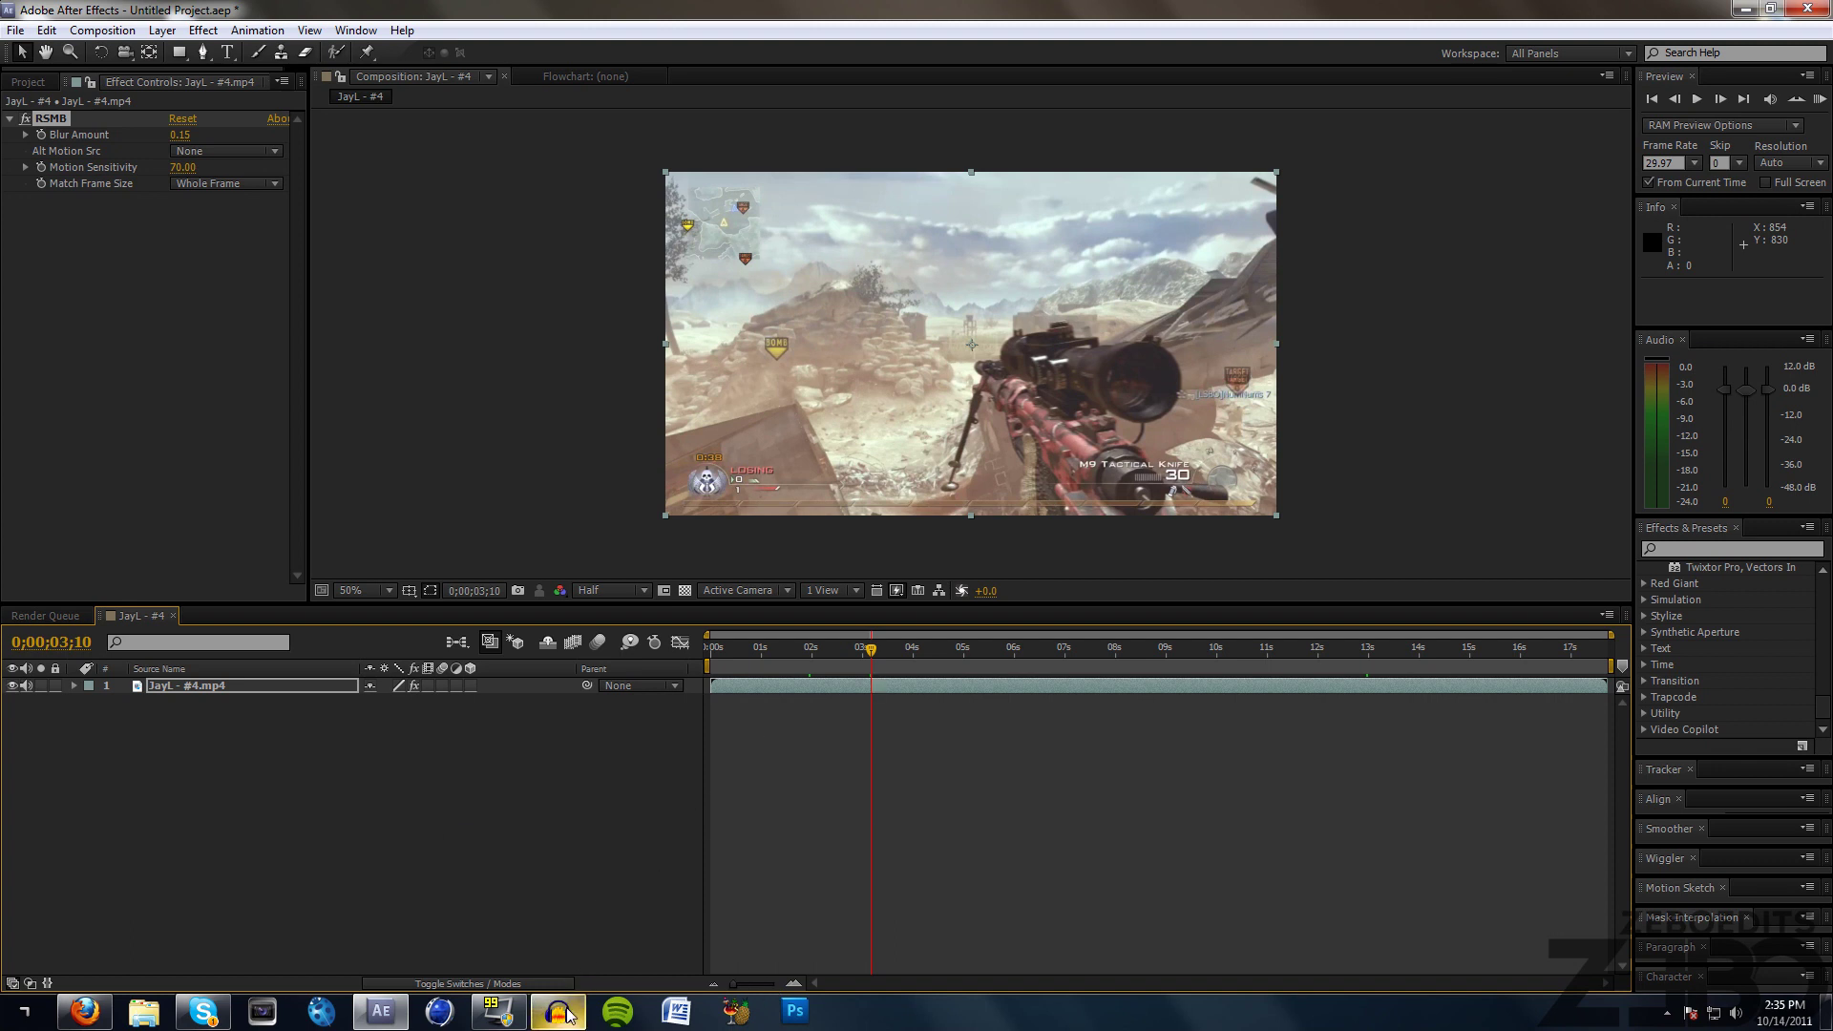
mouse_move(566, 1014)
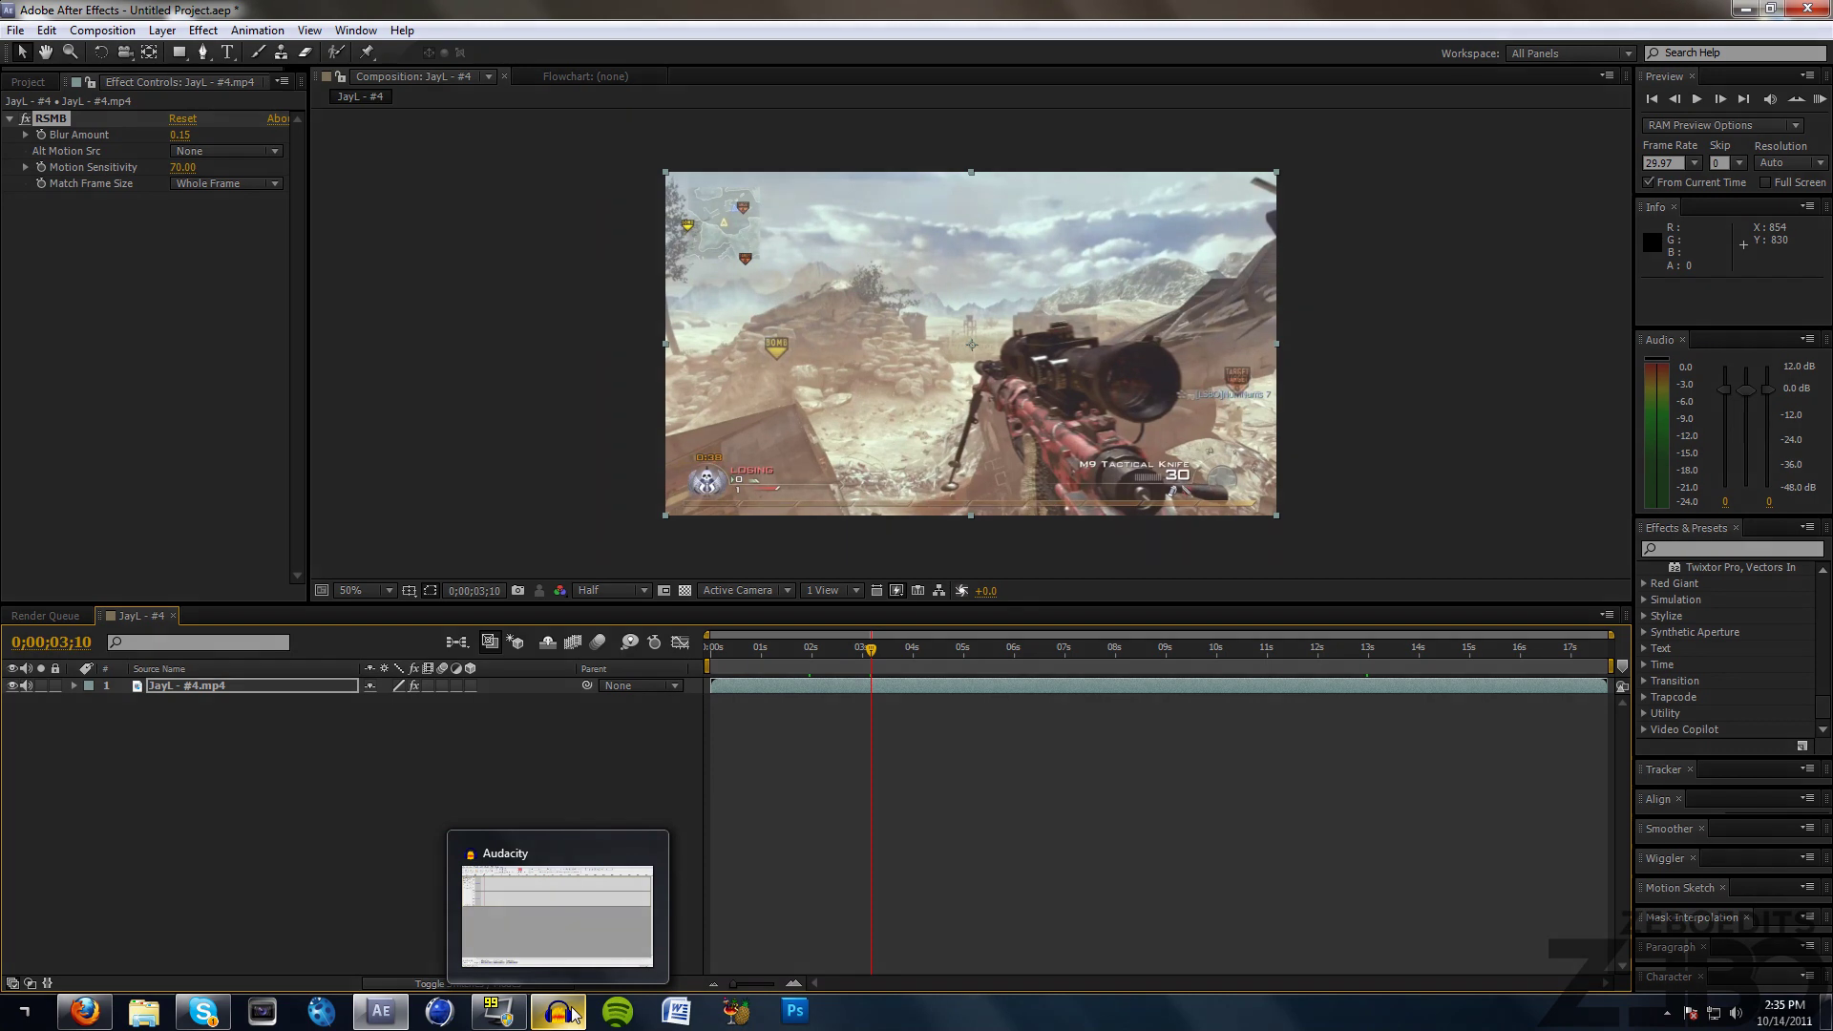